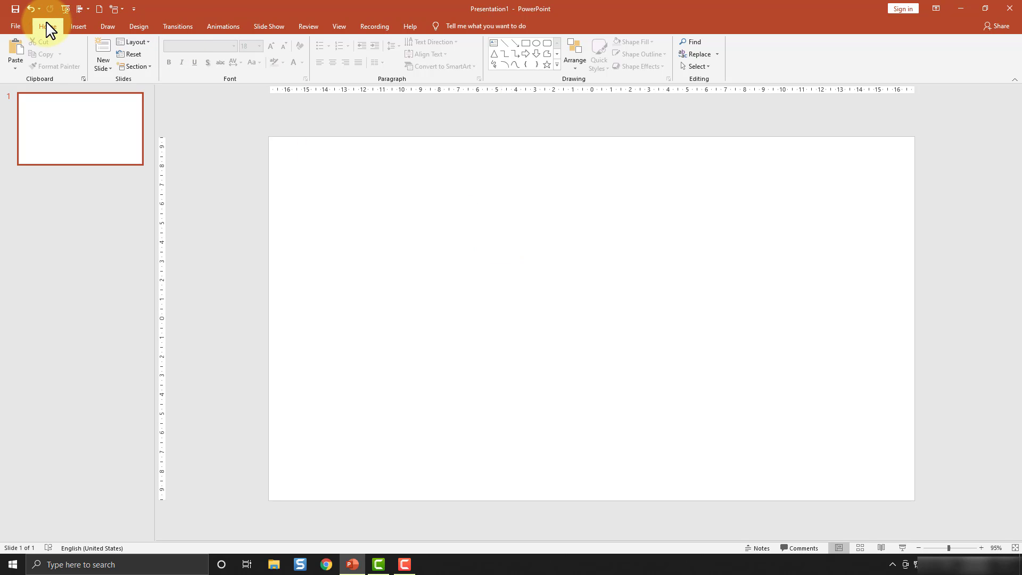
Draw a rectangle spanning the whole slide and set its fill to No Fill.
left_click(525, 45)
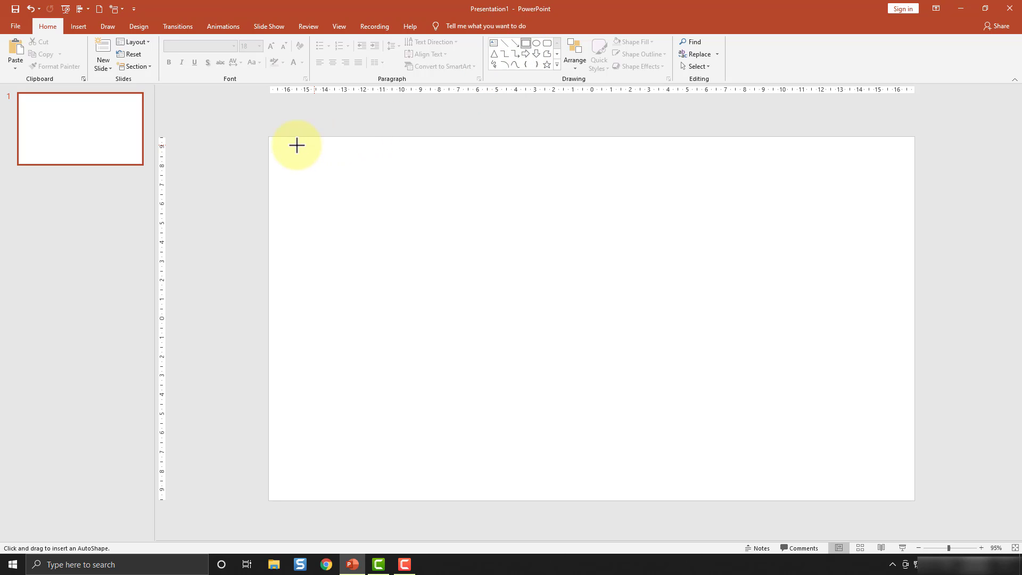
left_click_drag(265, 135, 914, 501)
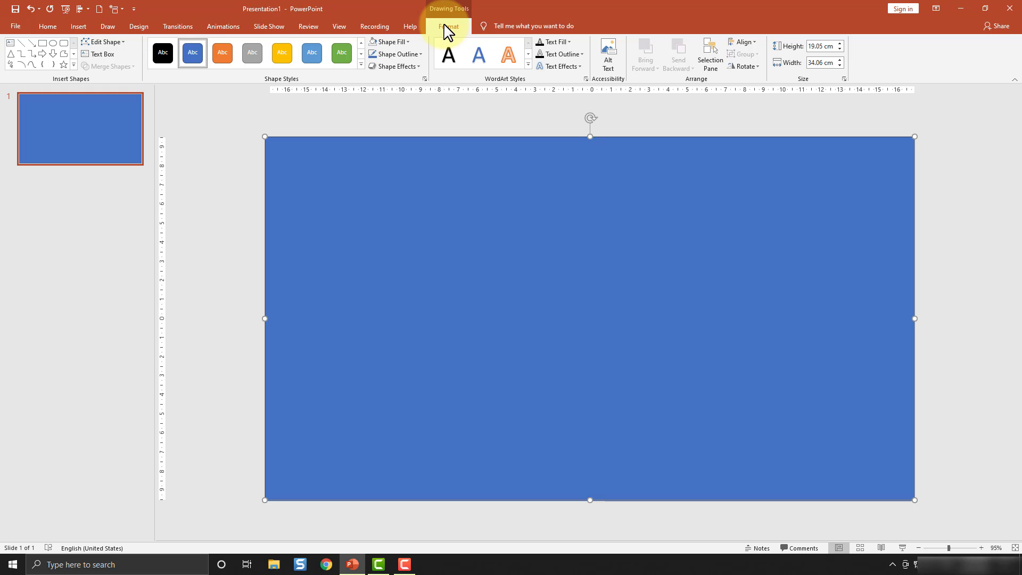
left_click(406, 43)
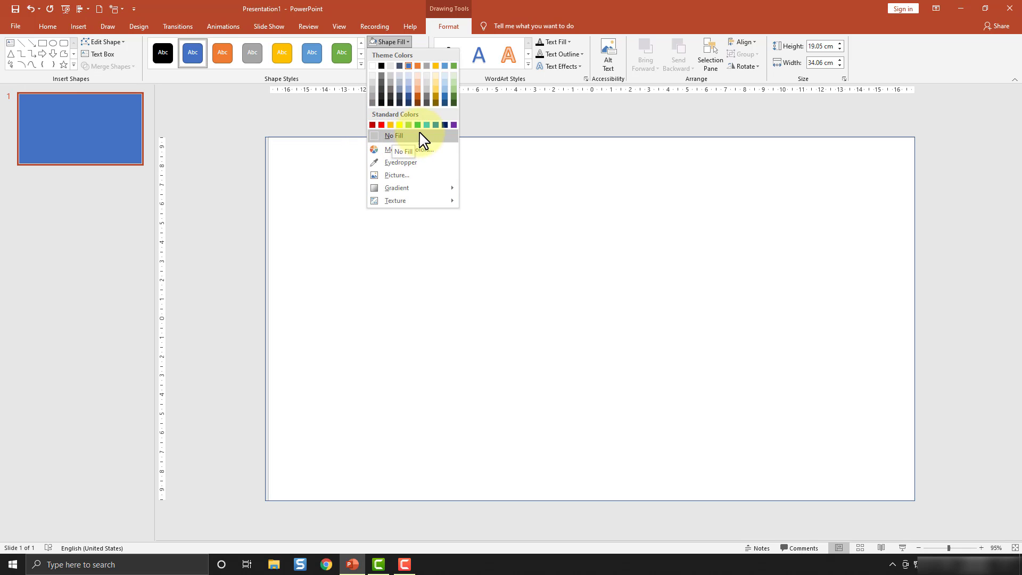
left_click(426, 138)
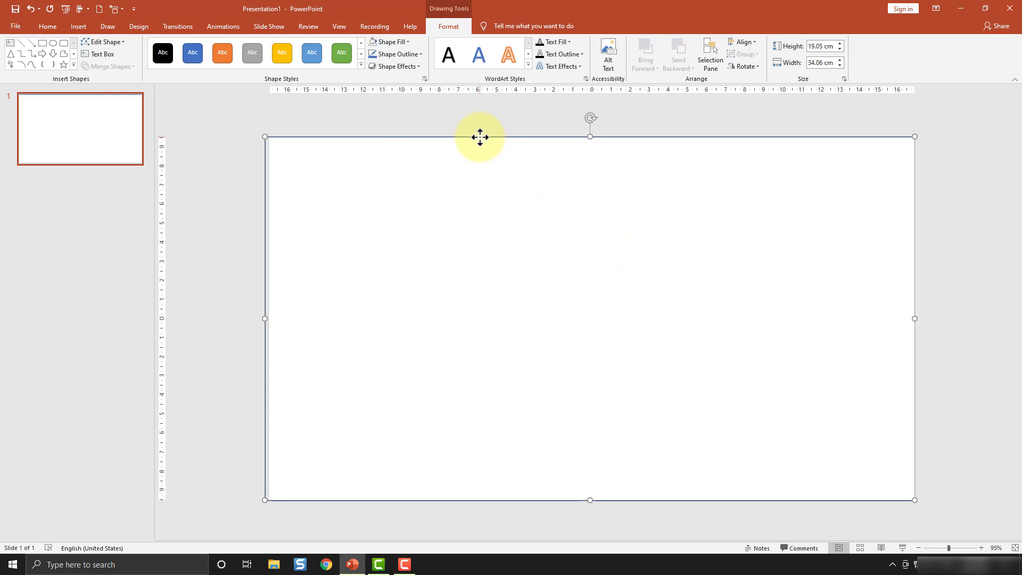
In Format Shape, give the rectangle's outline a green colour and a 6 pt width.
right_click(479, 138)
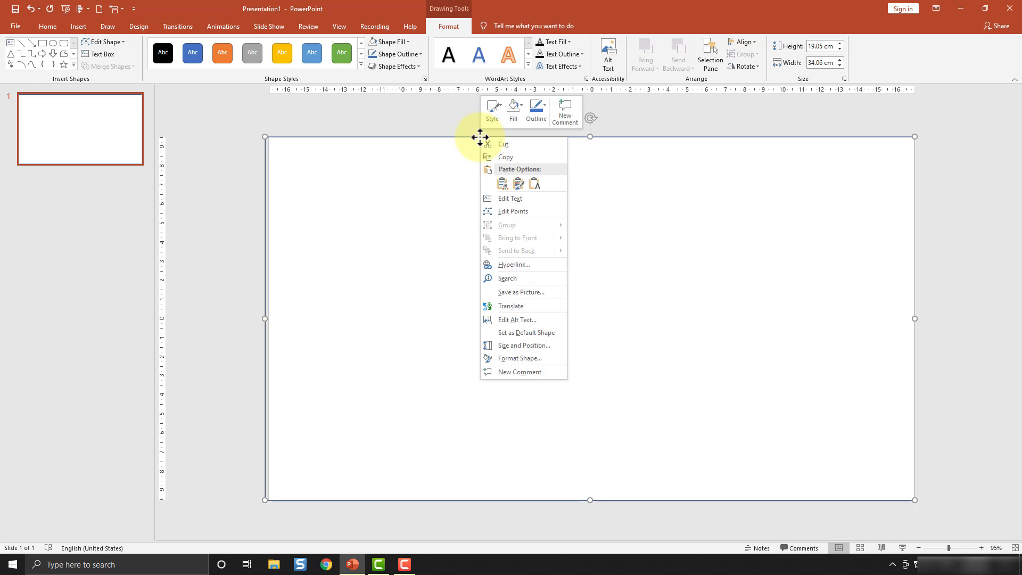
left_click(518, 359)
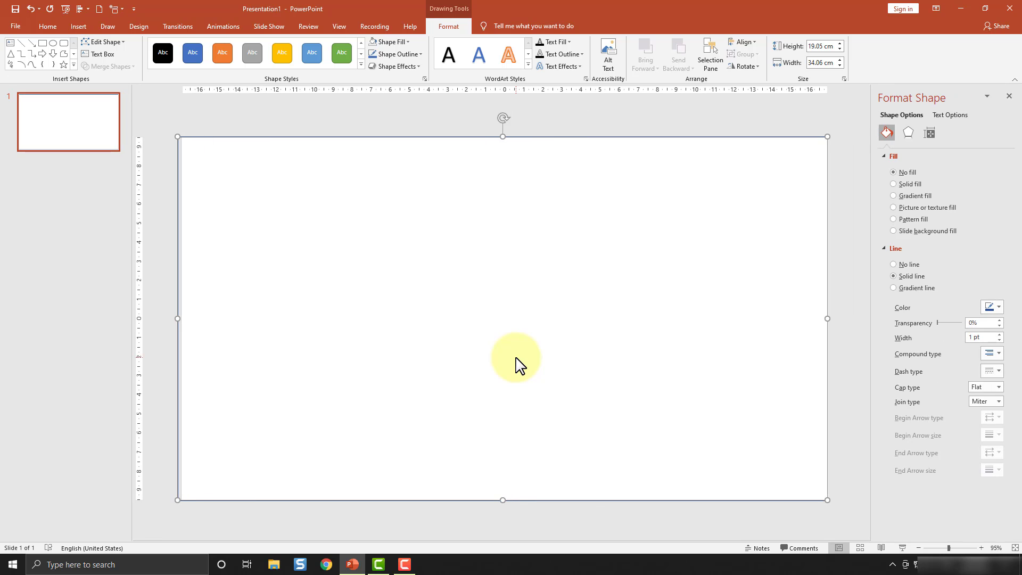
left_click_drag(894, 99, 931, 96)
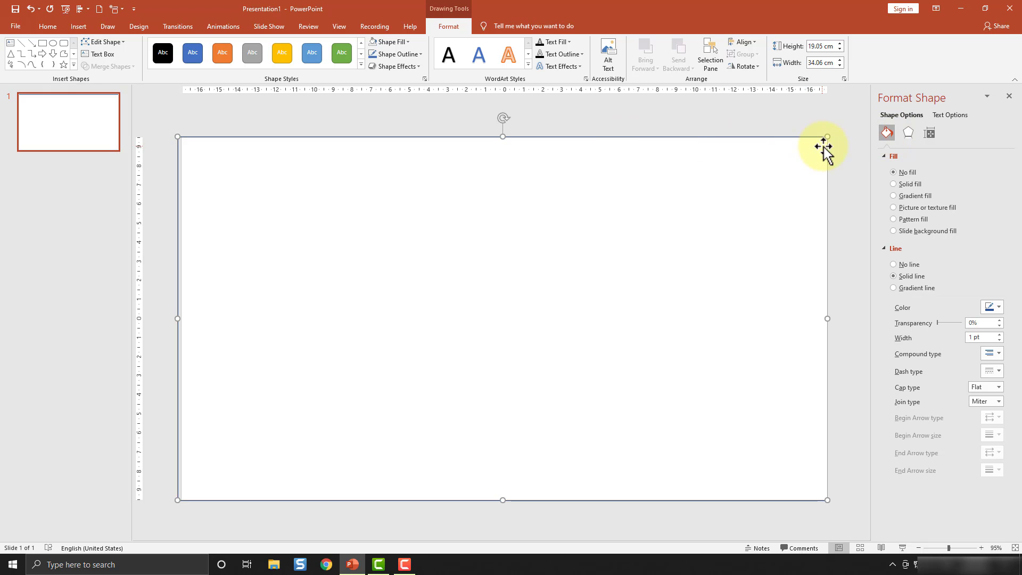
left_click(886, 155)
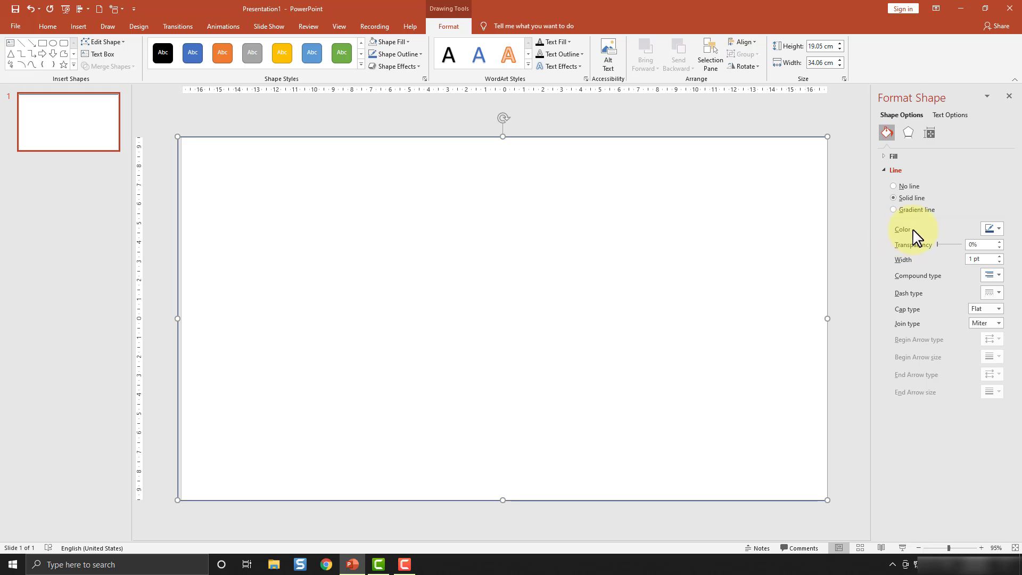
left_click(997, 228)
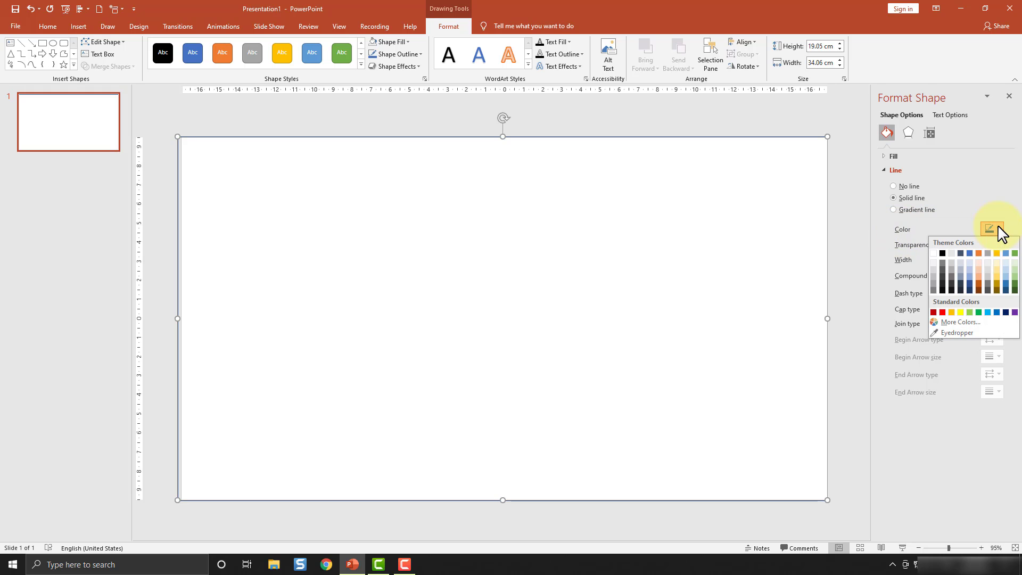
left_click(978, 312)
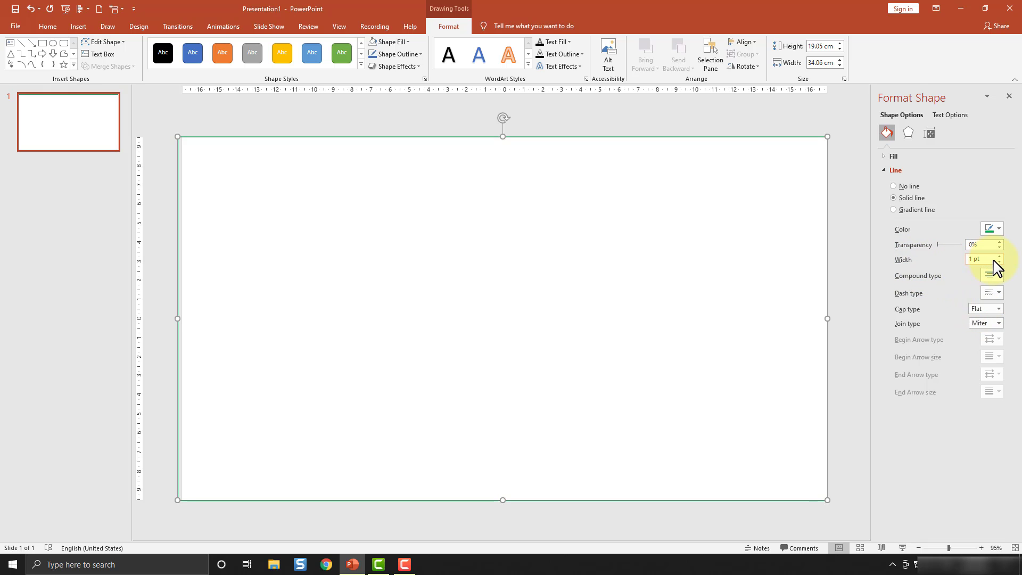
left_click_drag(987, 264, 964, 266)
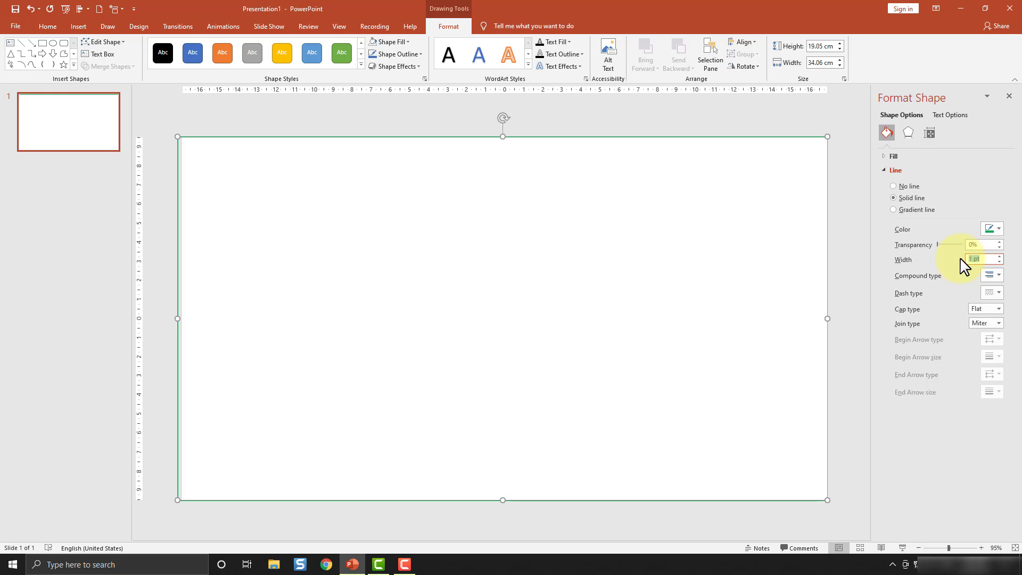
type("6")
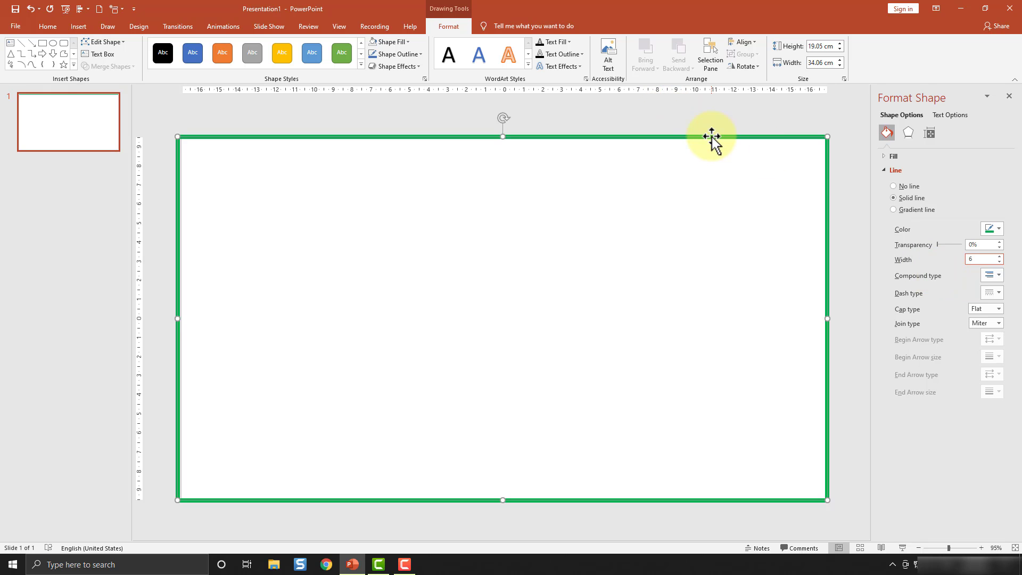
Make the border a double line, inset it to 18.17 × 33.02 cm, and preview it as a slide show.
left_click(998, 275)
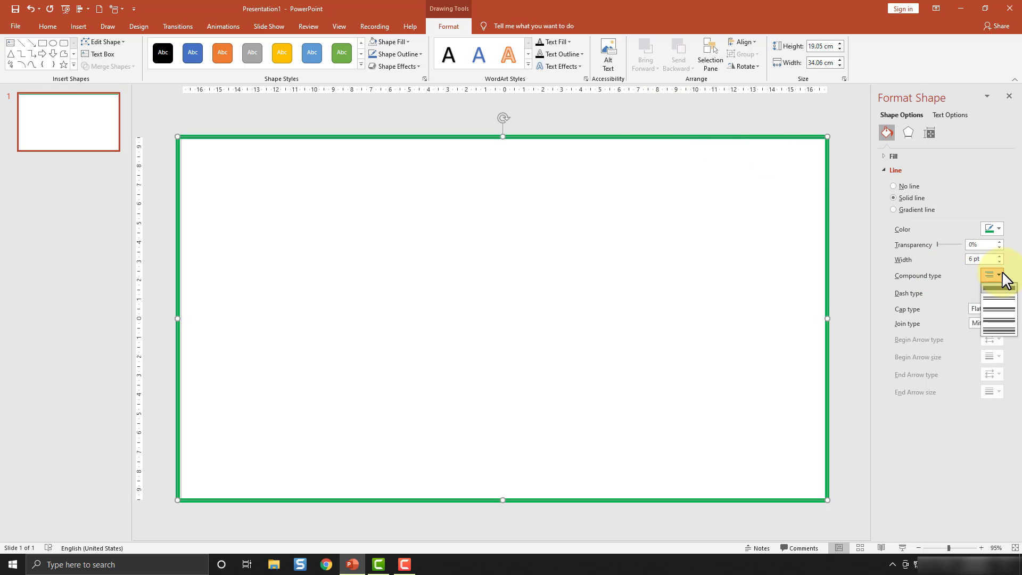
left_click(999, 309)
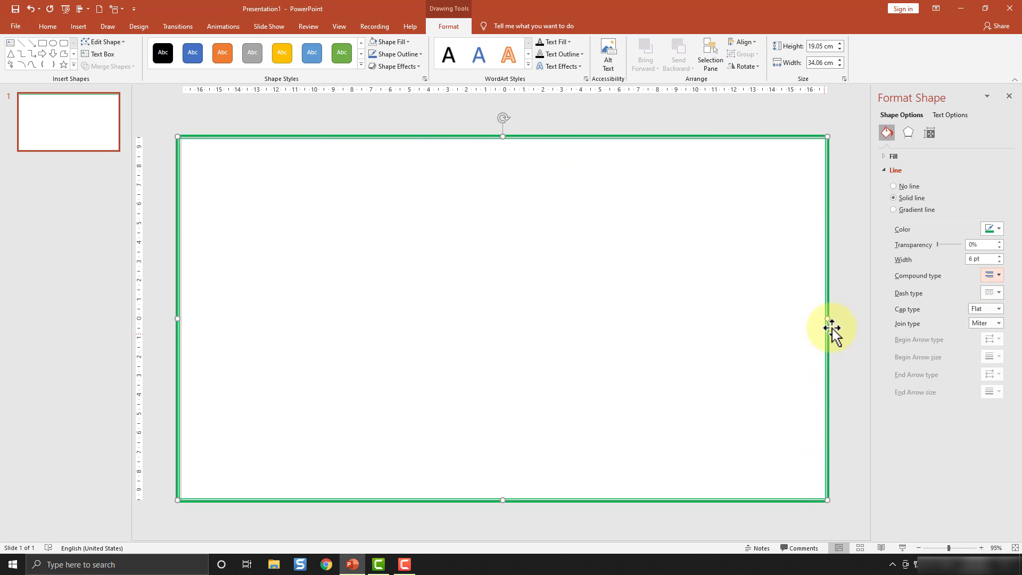
left_click_drag(827, 318, 818, 317)
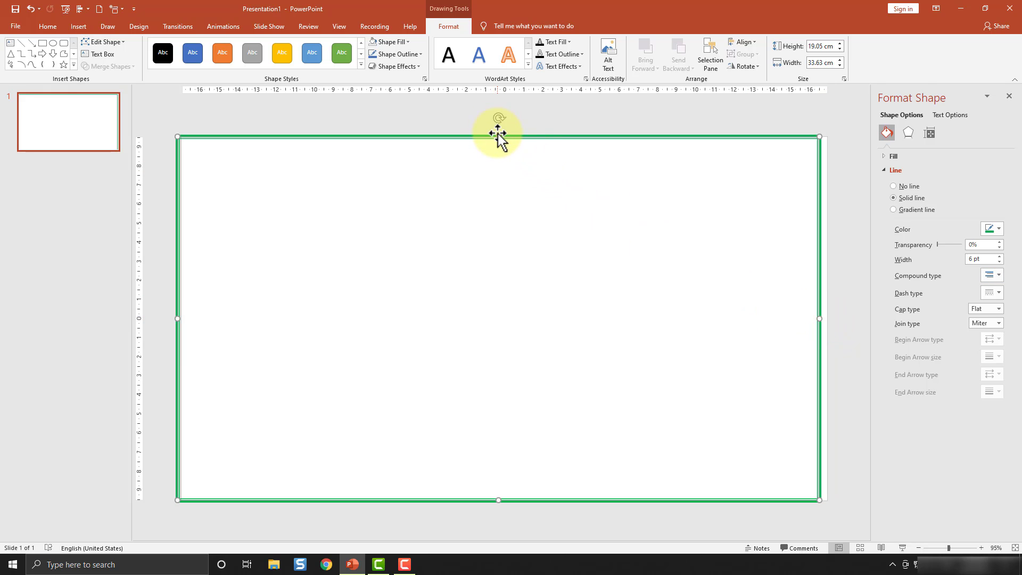
left_click_drag(499, 137, 497, 144)
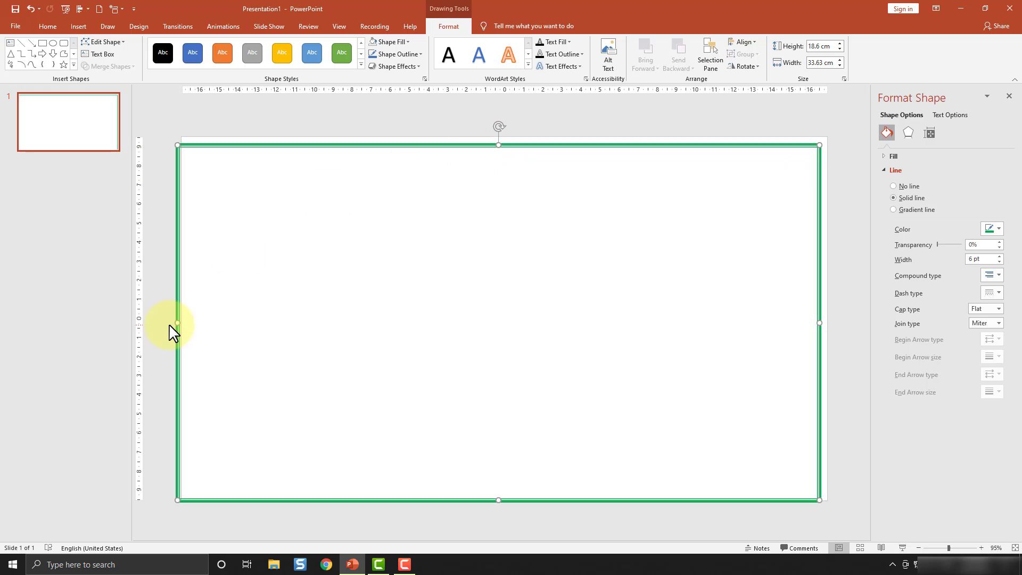
left_click_drag(175, 323, 189, 323)
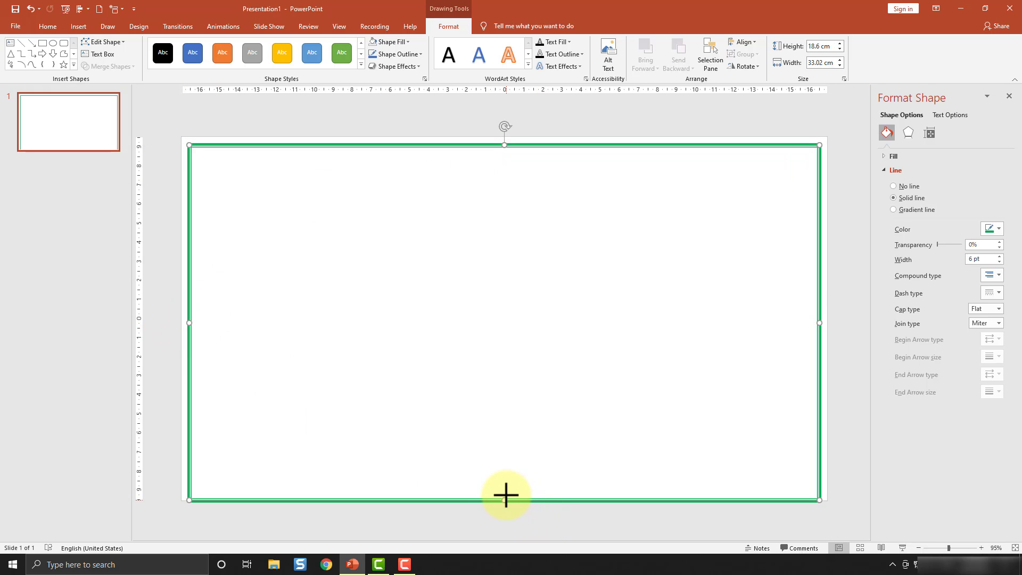
left_click_drag(504, 499, 509, 492)
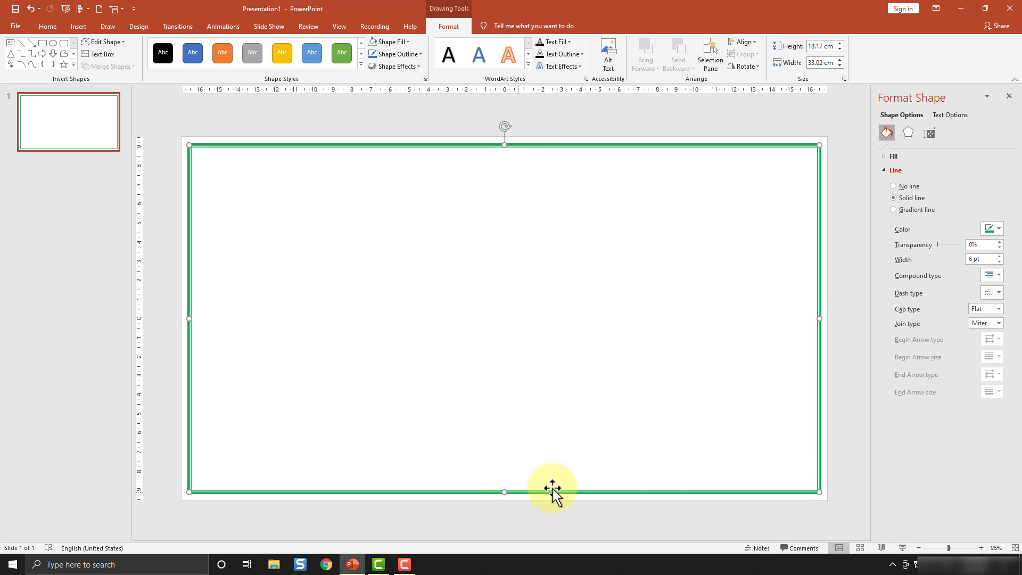
left_click(900, 548)
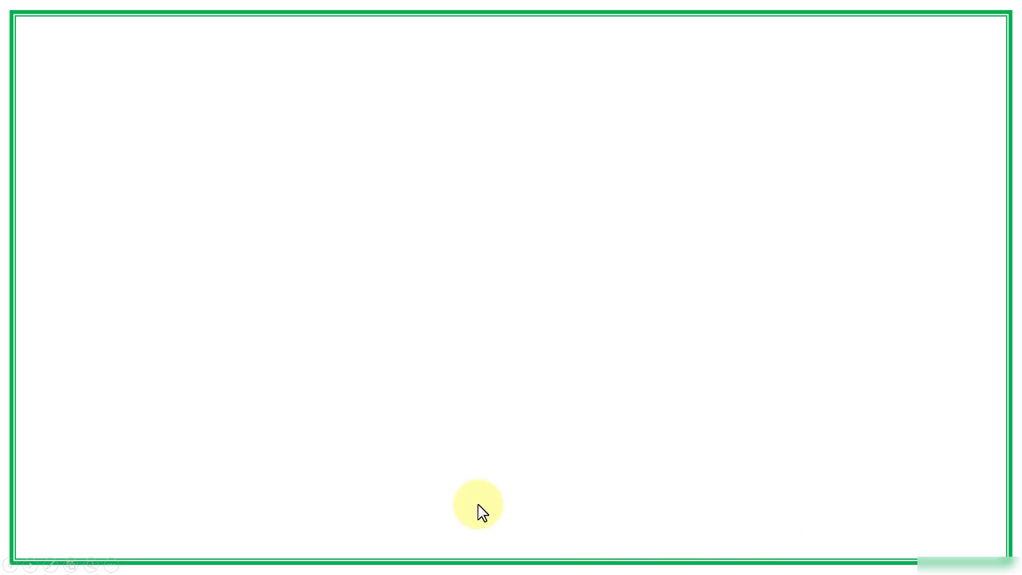
Exit the preview and recolour the double border blue, after briefly trying red.
key("Escape")
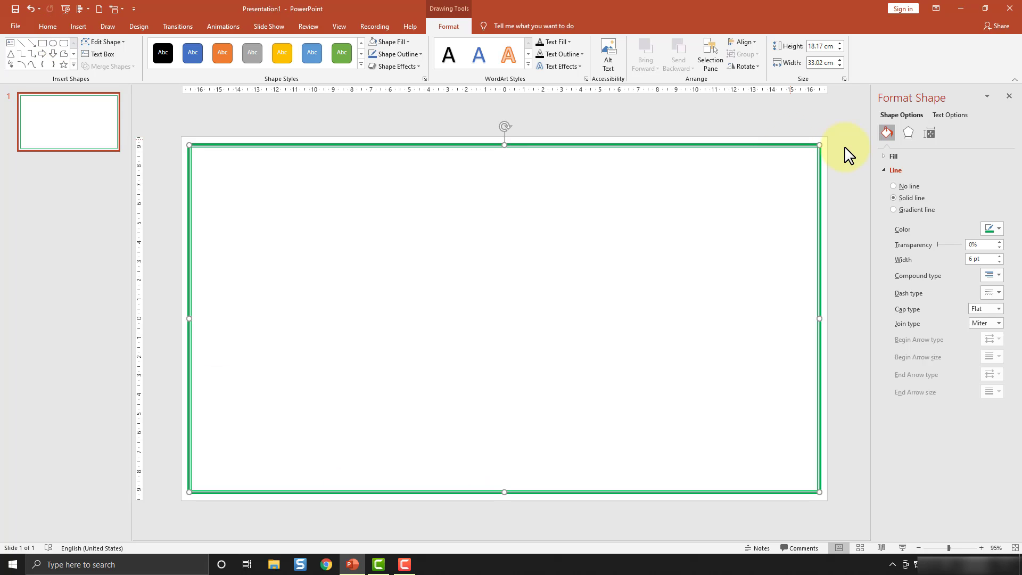
left_click(998, 230)
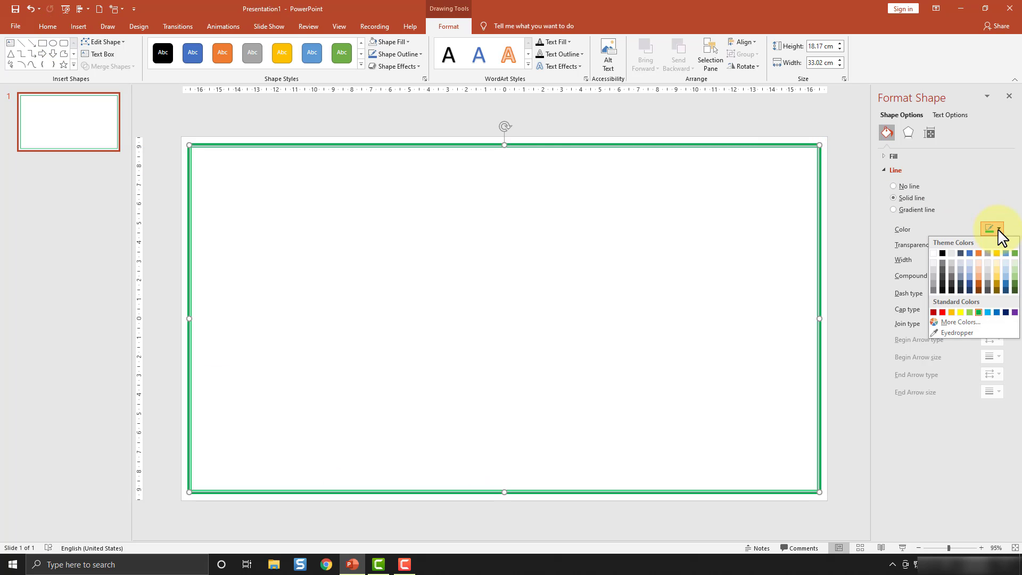
left_click(942, 312)
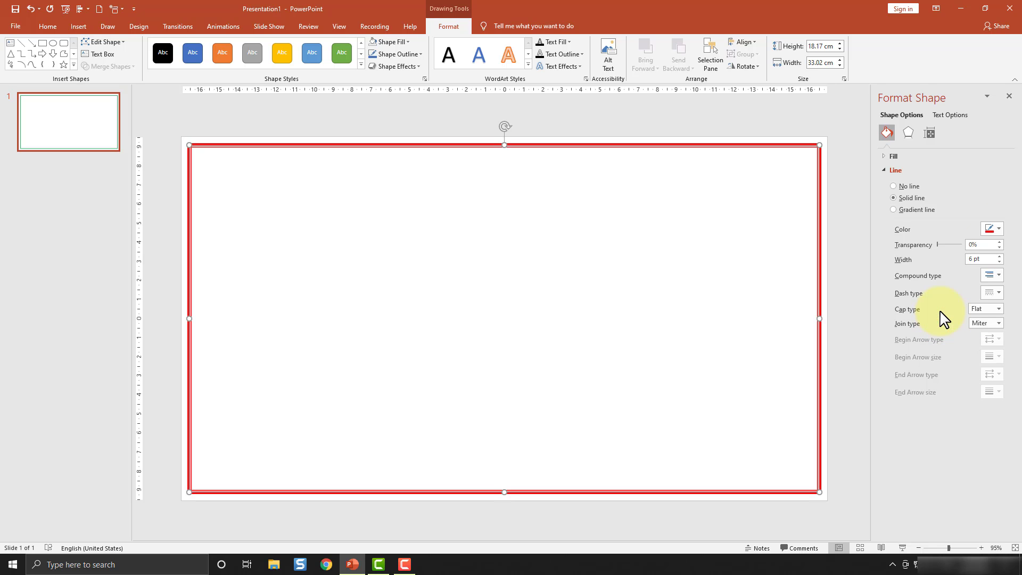
left_click(999, 230)
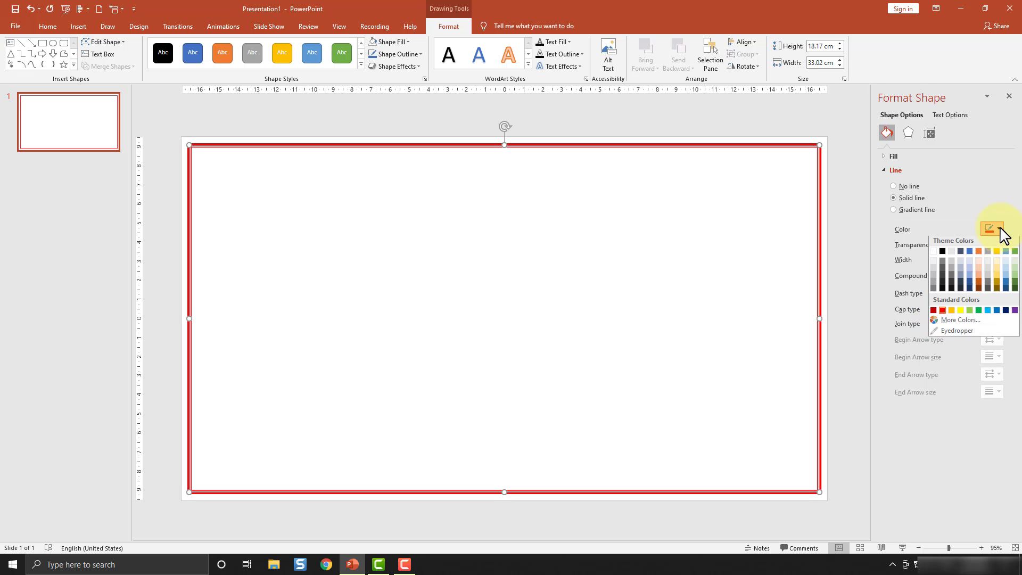
left_click(996, 313)
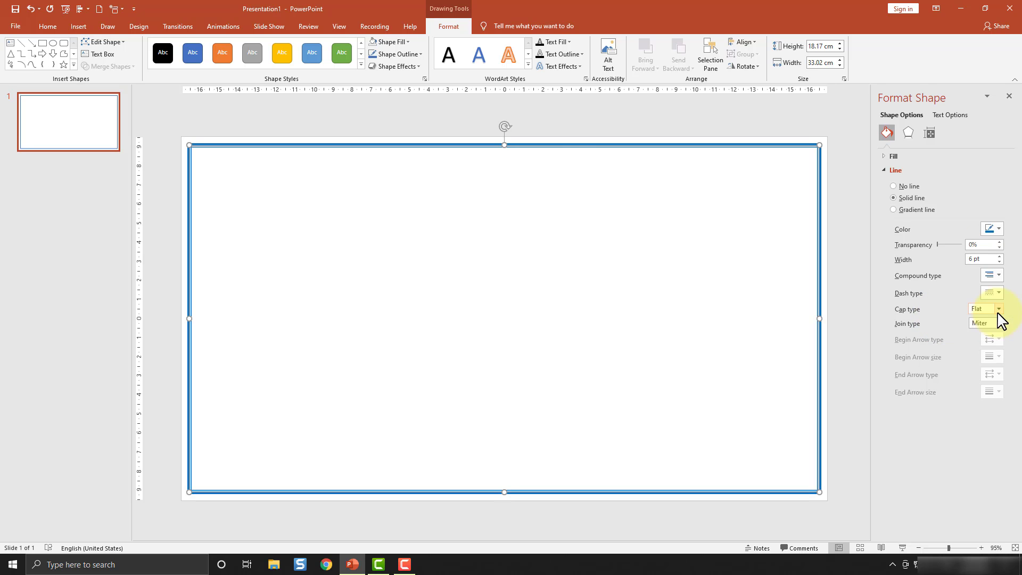
left_click(464, 191)
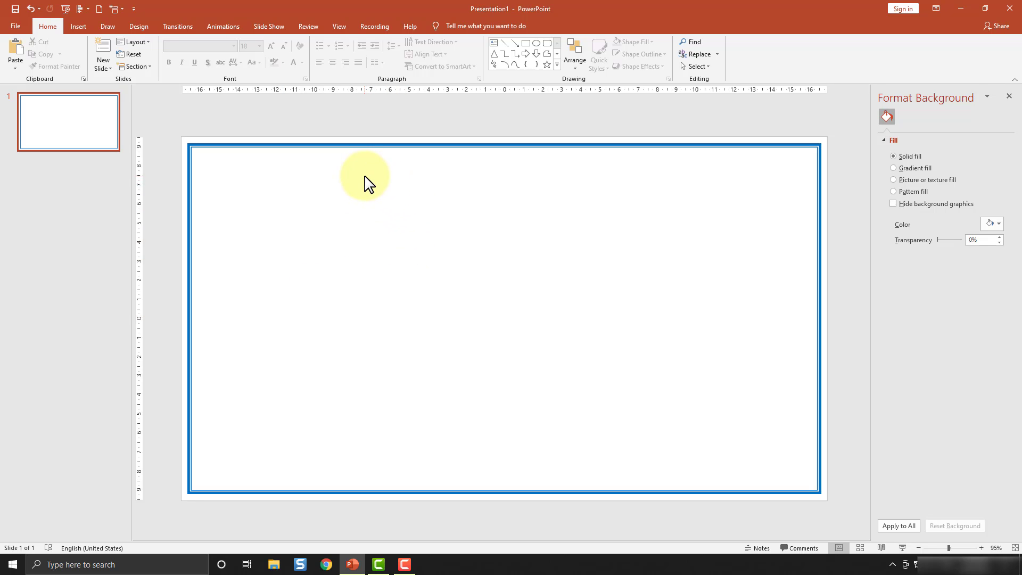
Duplicate the bordered slide twice, once from the thumbnail menu and once with Ctrl+D.
right_click(56, 123)
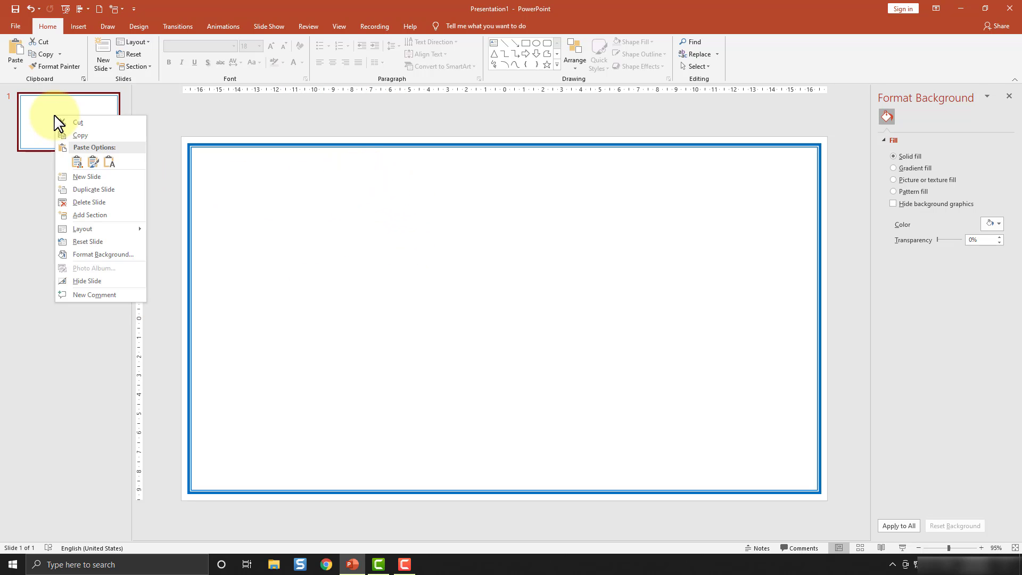
left_click(93, 190)
left_click(85, 121)
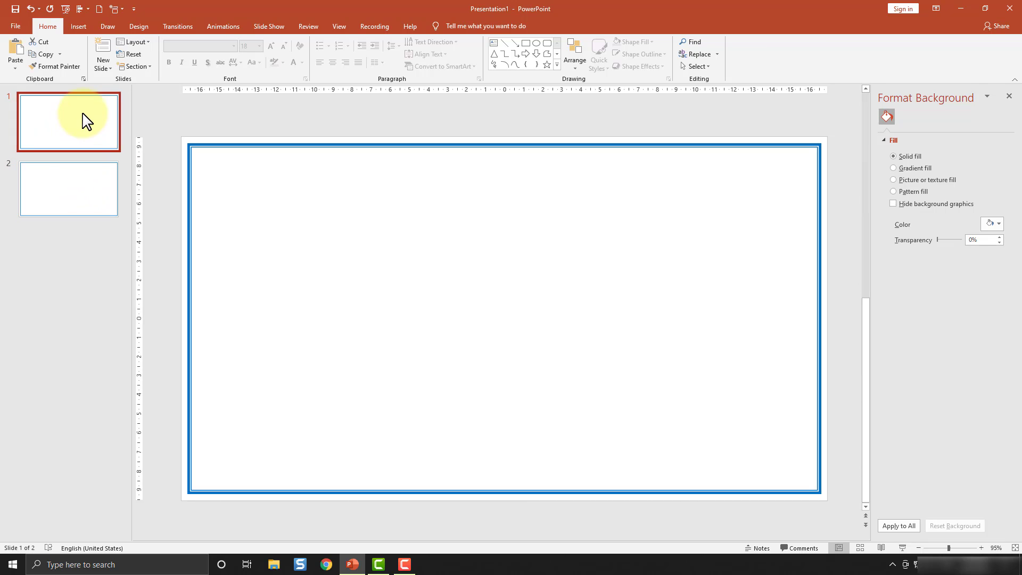
left_click(87, 193)
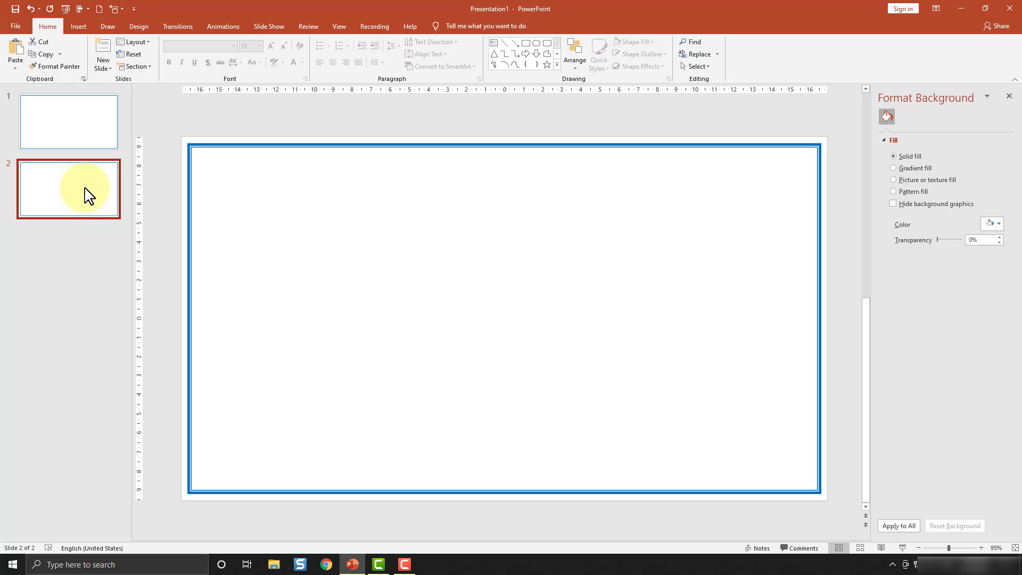
key("ctrl+d")
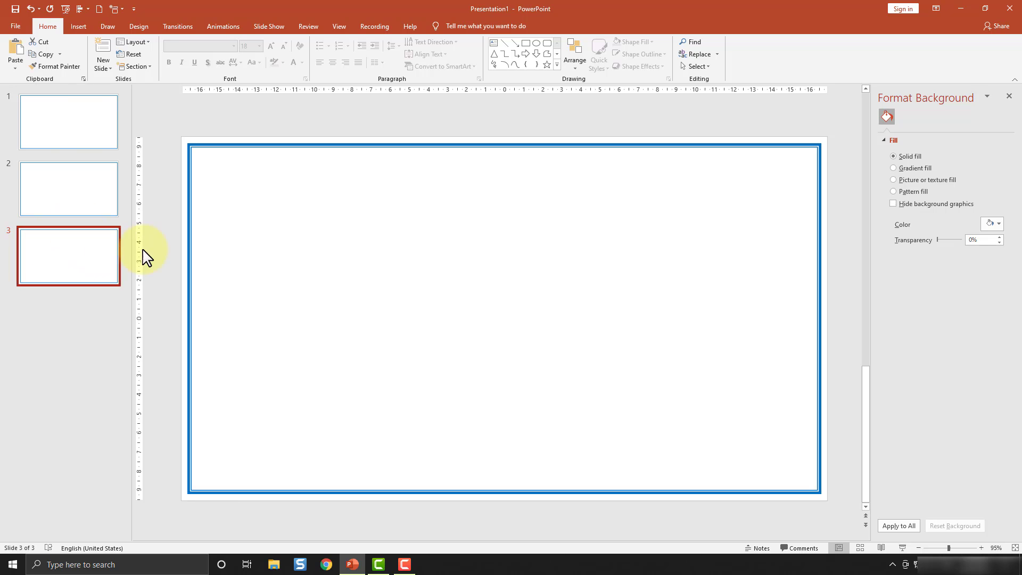
Draw a text box near the top of slide 3.
left_click(359, 227)
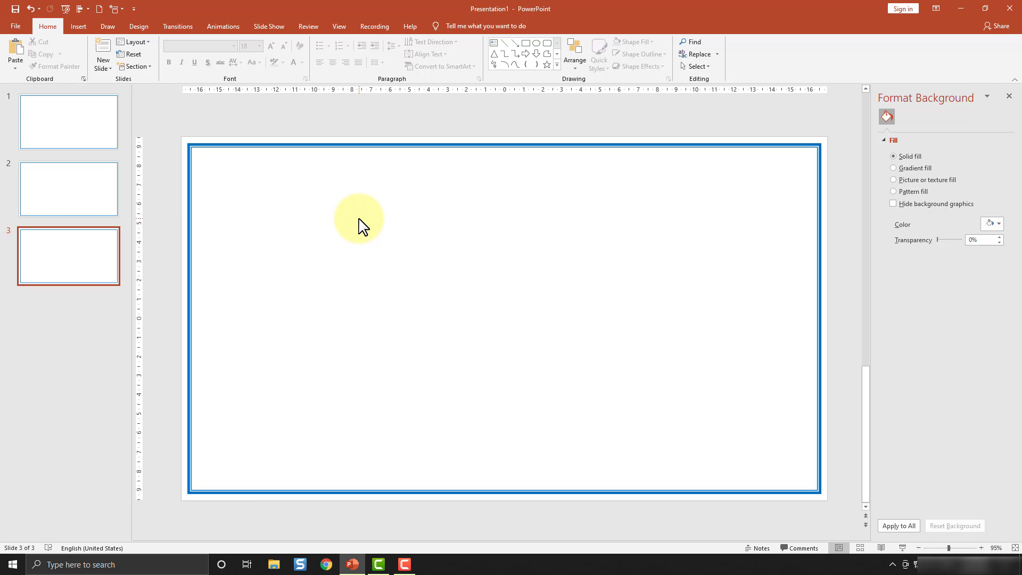
left_click(493, 42)
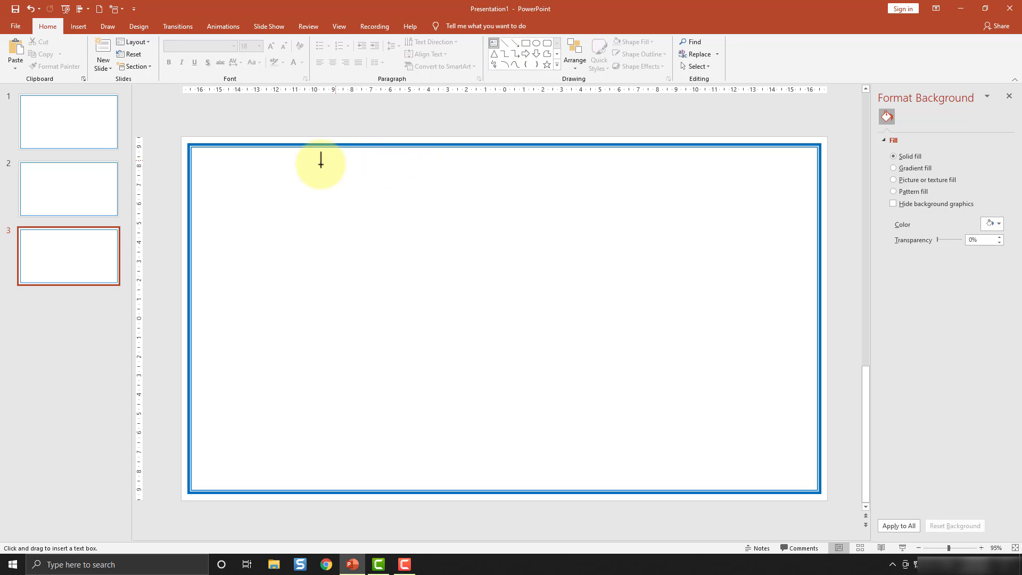
mouse_move(319, 164)
left_mouse_down()
mouse_move(638, 230)
mouse_move(634, 240)
left_mouse_up()
Type the title 'BÁO CÁO', set it to size 44, and centre it near the top of slide 3.
type("BÁO CÁO")
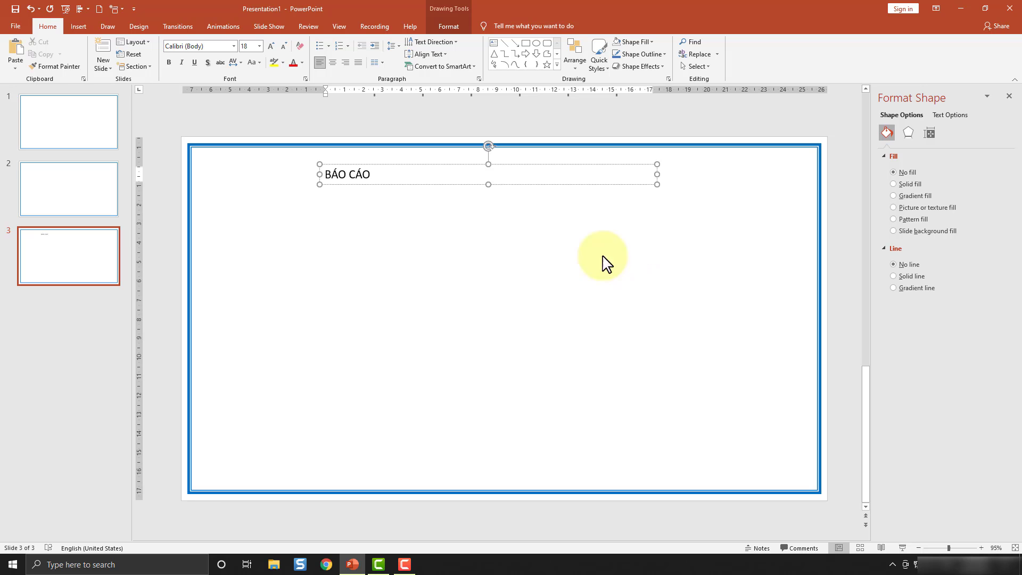
left_click(536, 288)
left_click(382, 169)
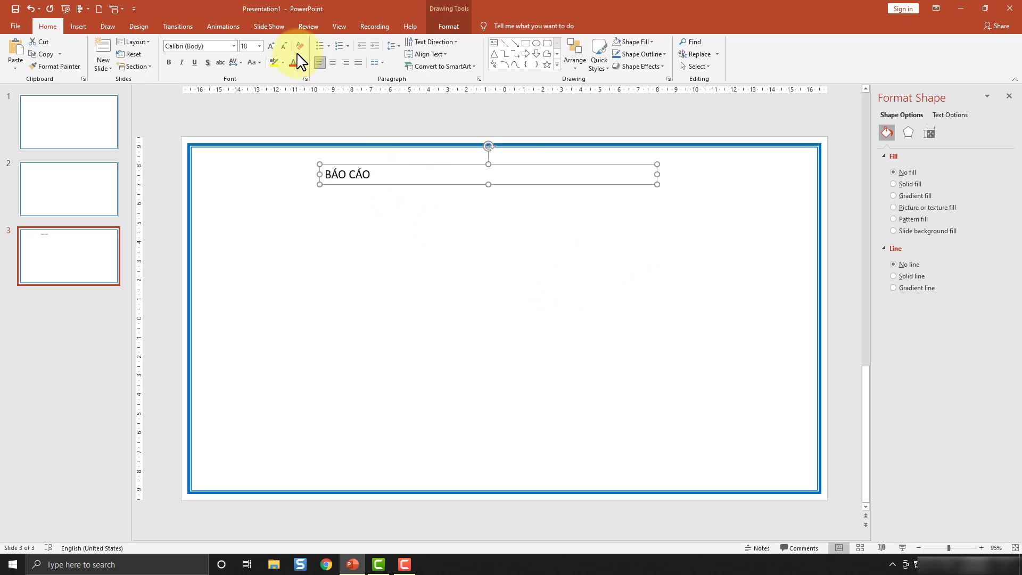
left_click(259, 45)
left_click(251, 210)
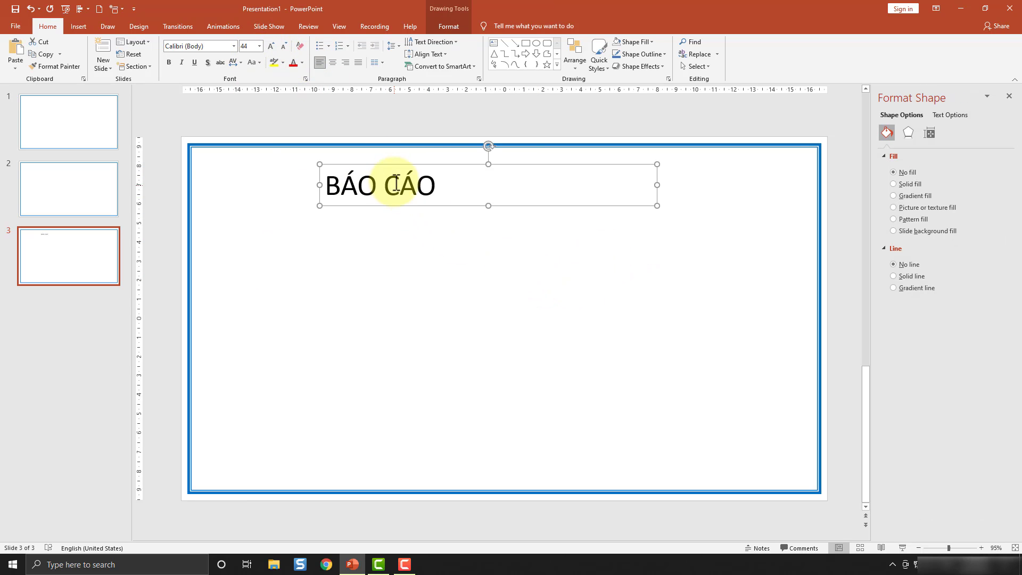
left_click_drag(392, 164, 530, 162)
left_click(525, 245)
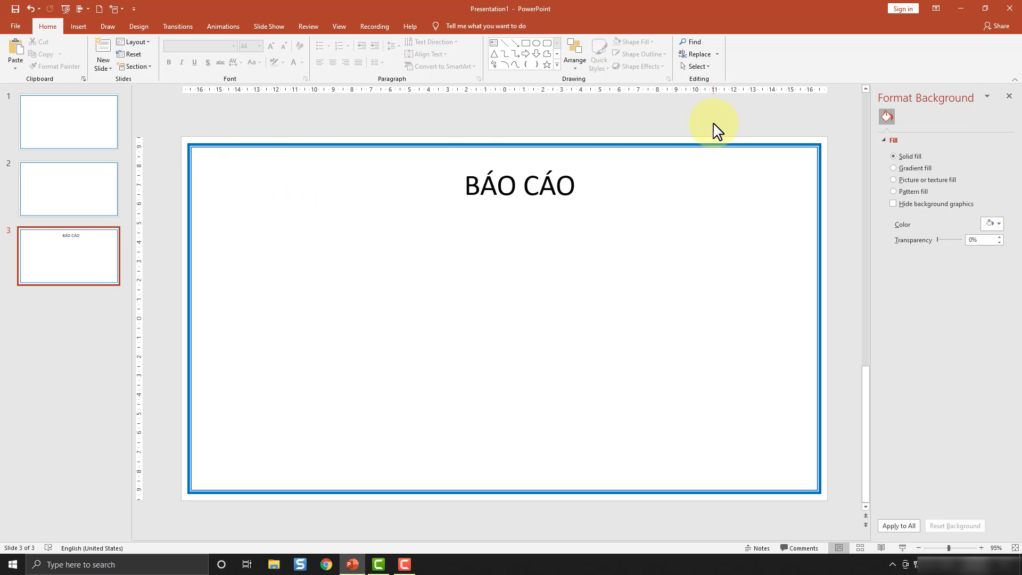
left_click(98, 261)
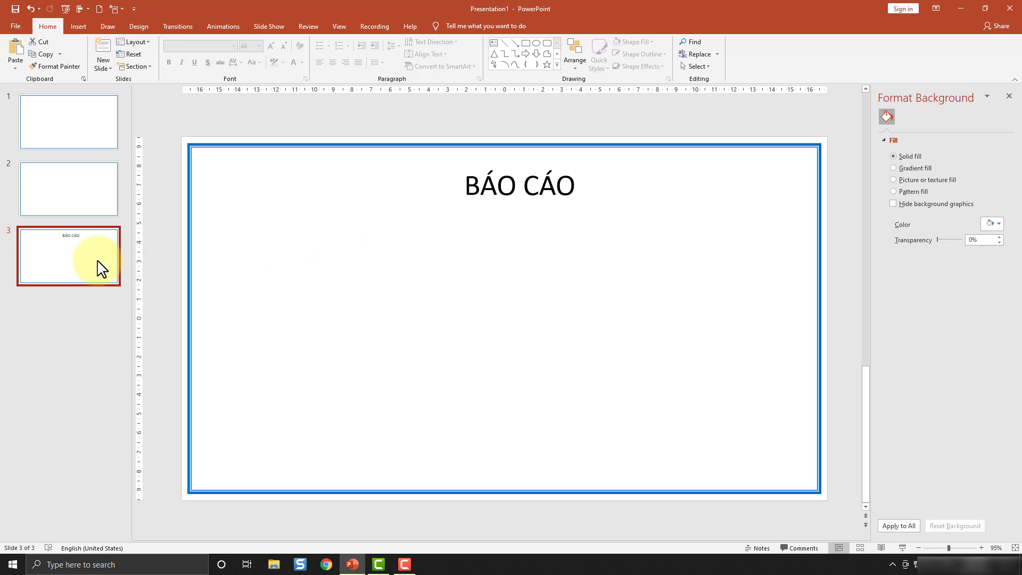
Add slide 4 after slide 3 and delete both placeholders to leave it blank.
key("Return")
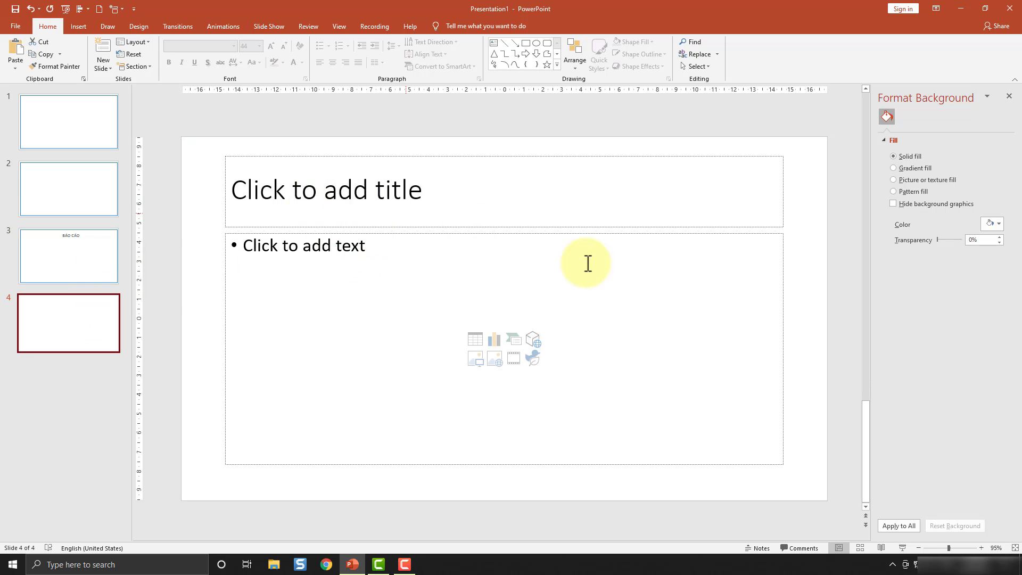
left_click_drag(813, 473, 173, 142)
key("Delete")
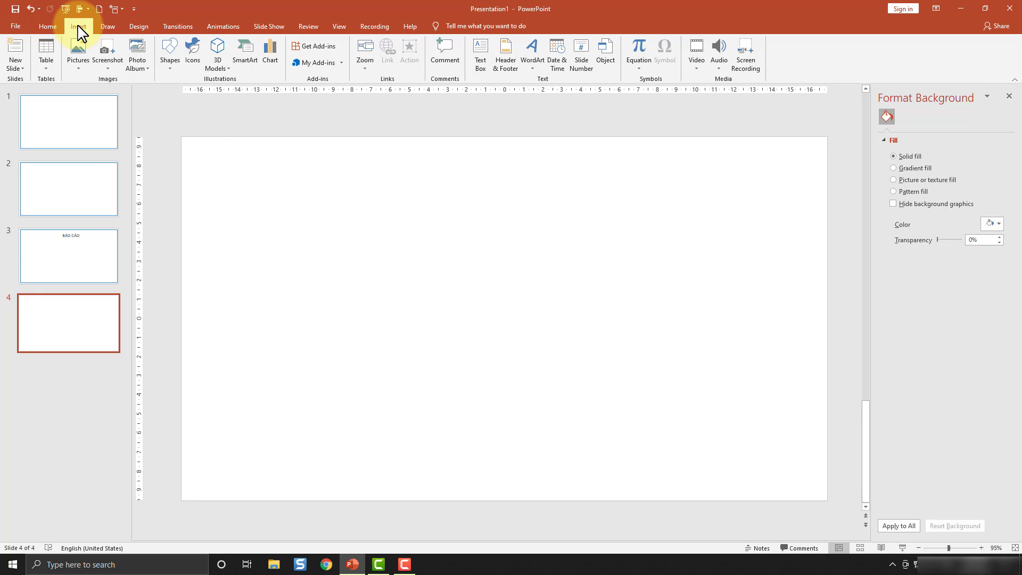
left_click(78, 73)
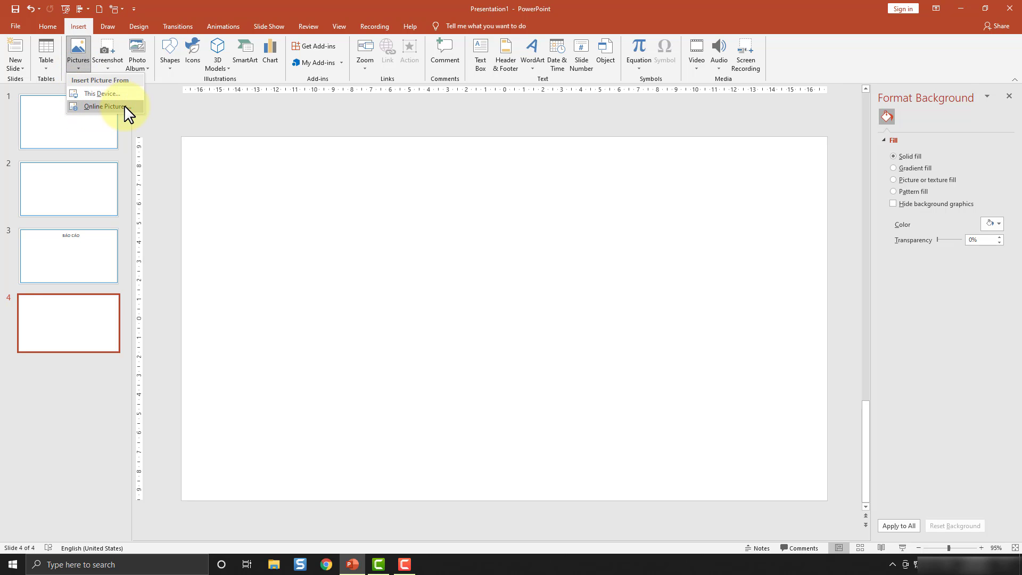
Search online pictures for 'BORDER' and insert the colourful ribbon paw-print border onto slide 4.
left_click(107, 107)
type("BORDER")
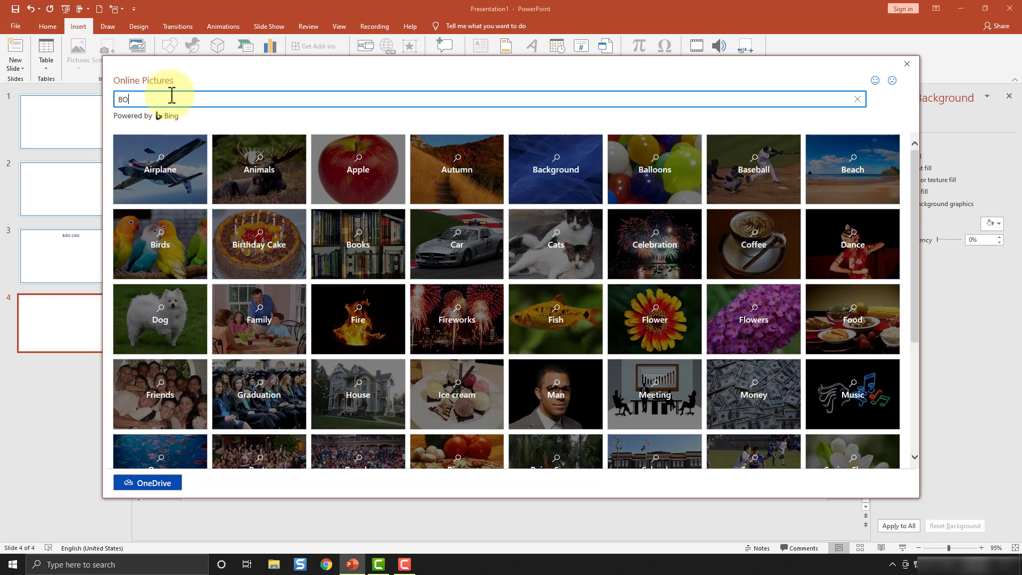
key("Return")
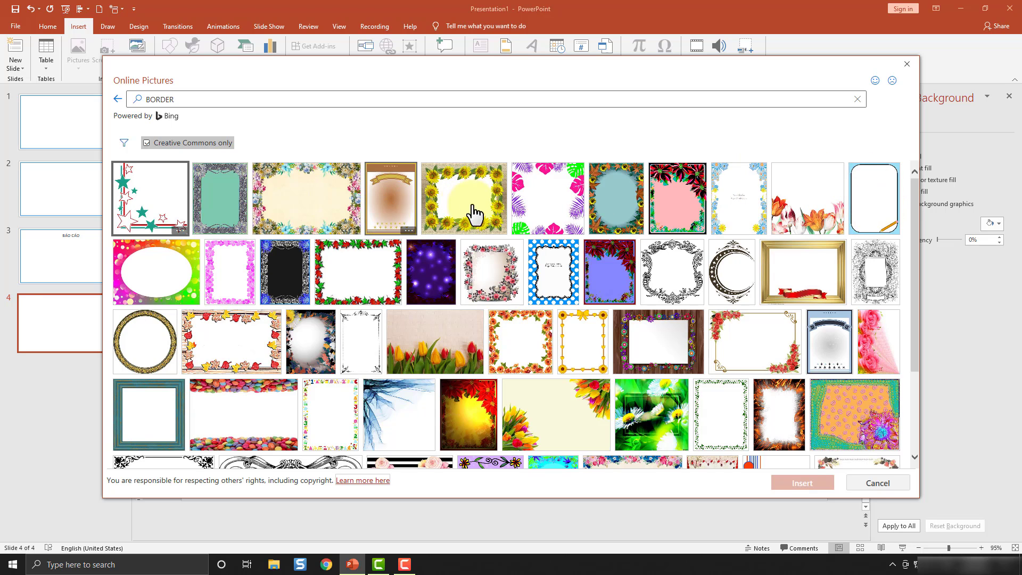
scroll(500, 234, "down", 1)
scroll(500, 234, "down", 1)
scroll(532, 260, "down", 2)
scroll(564, 287, "down", 3)
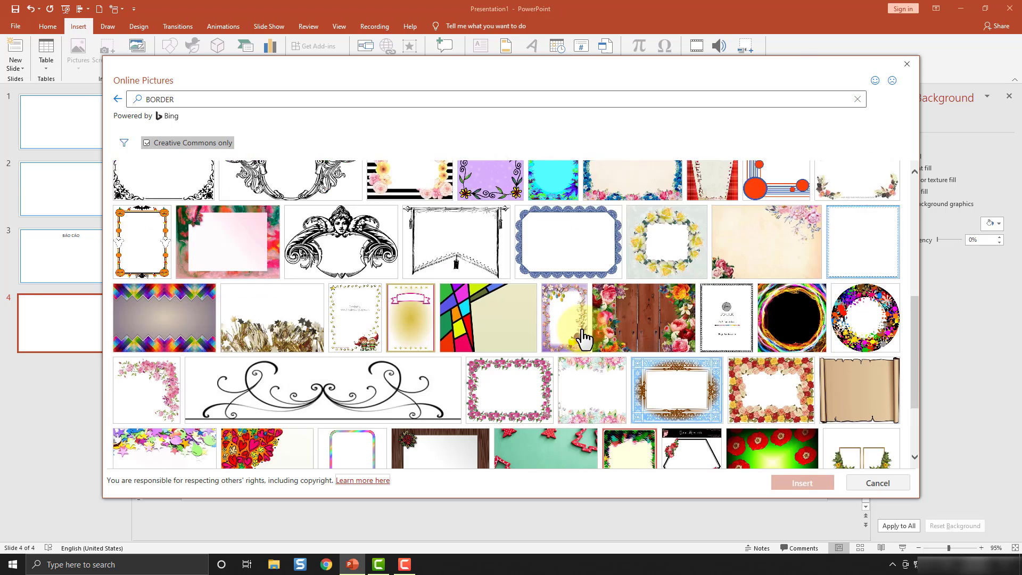
scroll(596, 314, "down", 3)
scroll(597, 314, "down", 3)
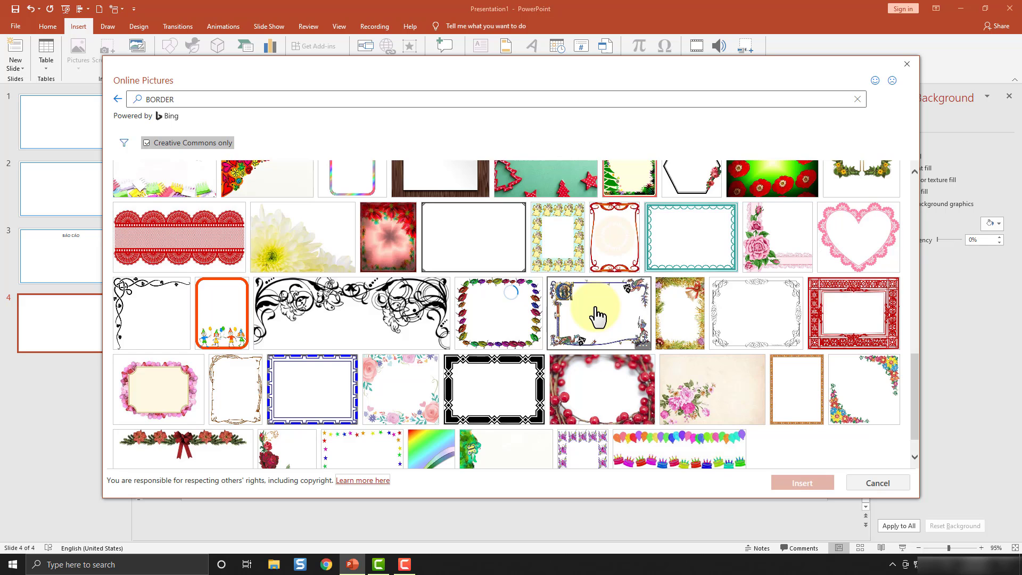
scroll(586, 317, "down", 3)
scroll(543, 326, "down", 1)
scroll(544, 325, "down", 3)
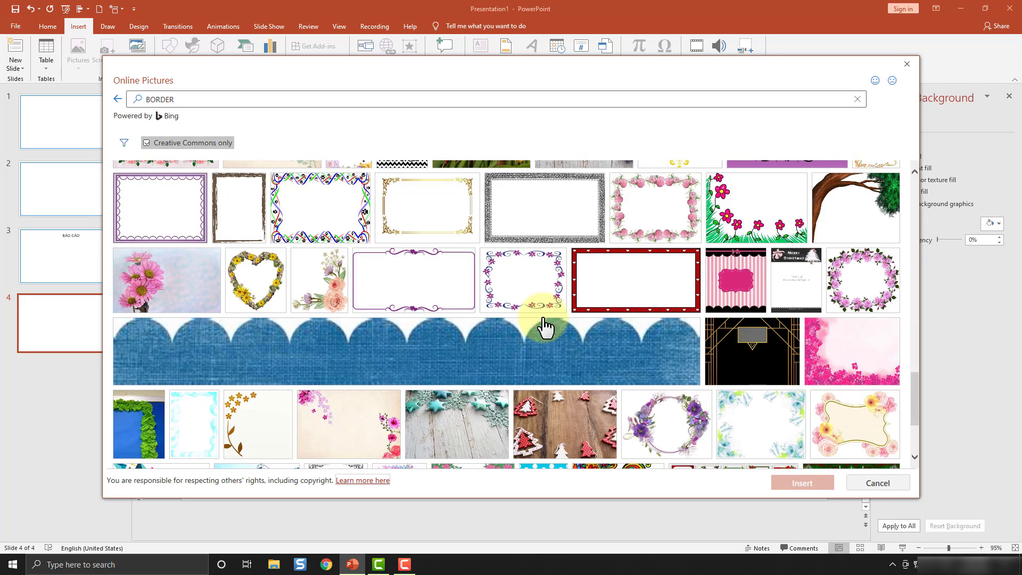
scroll(543, 325, "up", 1)
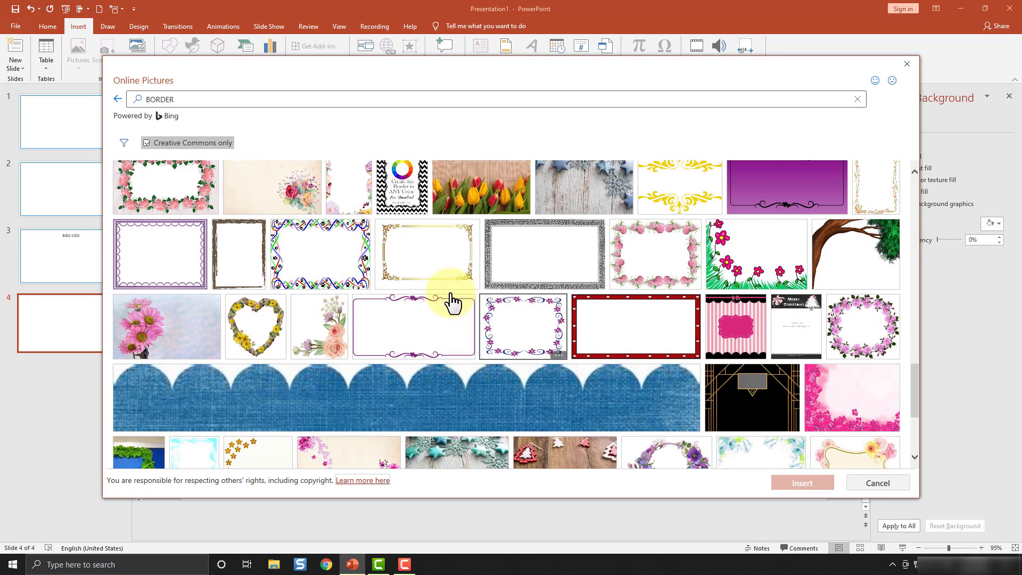
left_click(326, 262)
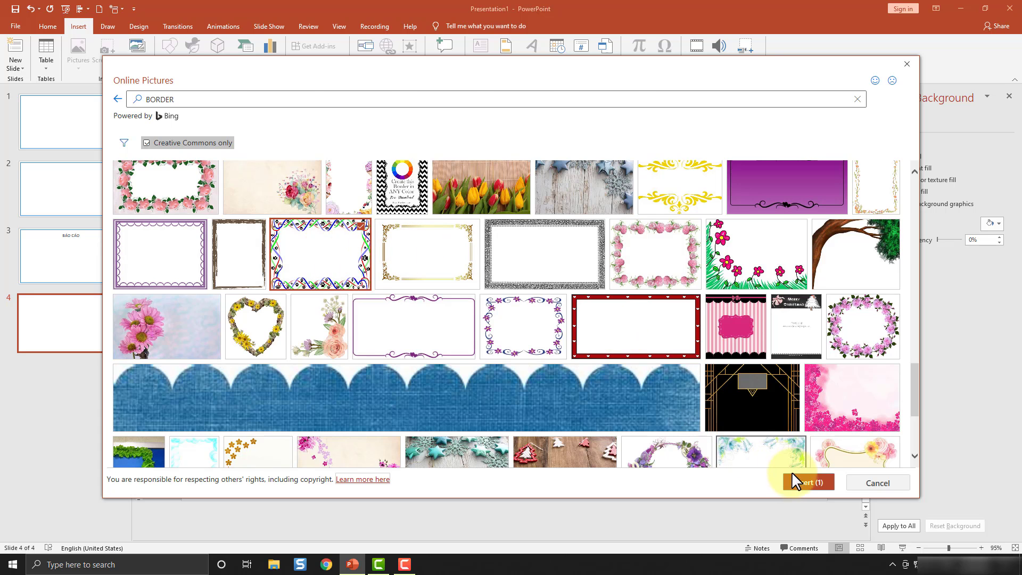
left_click(801, 482)
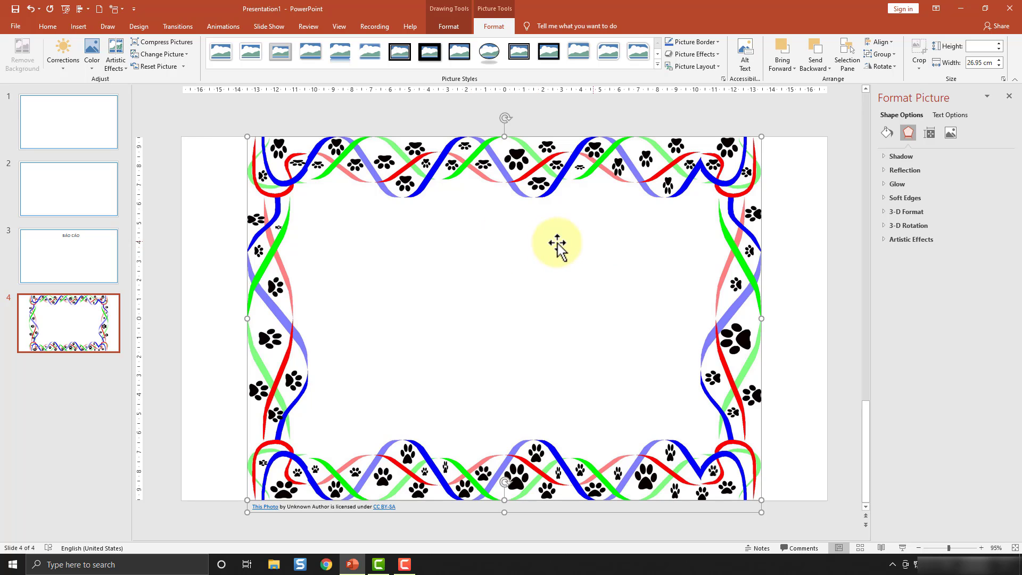
Align the paw-print border to the left edge and stretch it to 34.28 cm, the full slide width.
left_click_drag(470, 181, 404, 175)
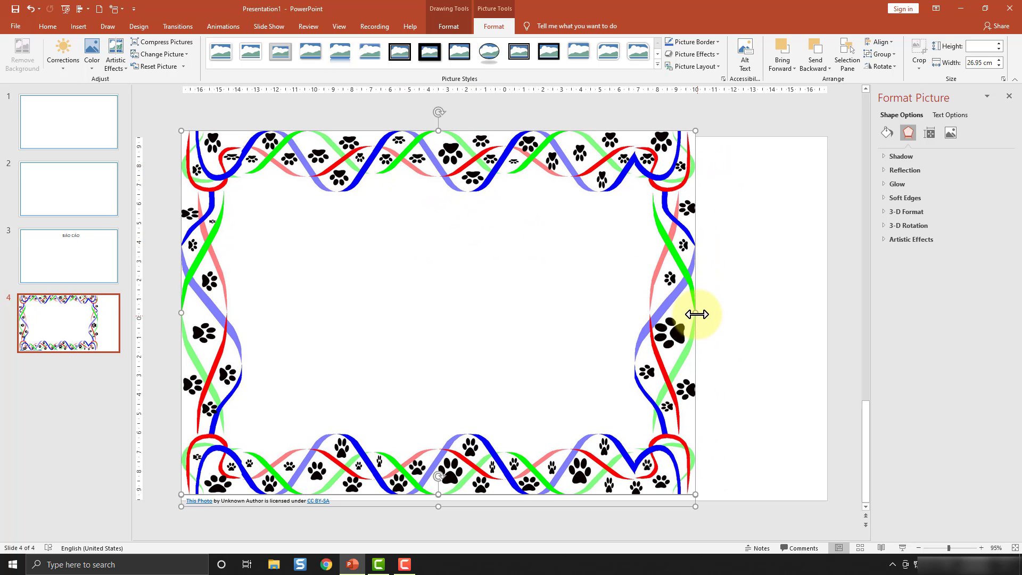
left_click(1006, 96)
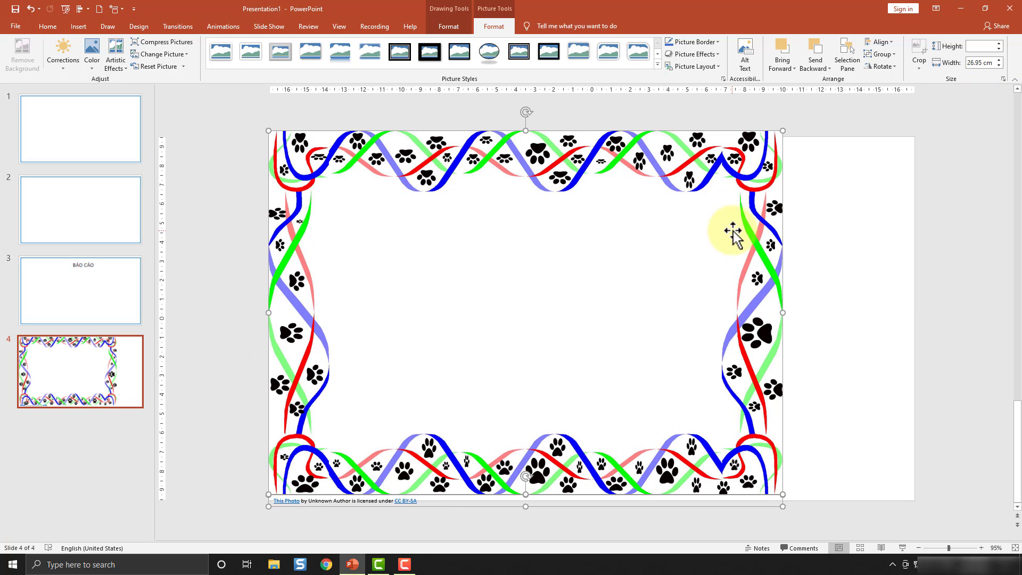
left_click_drag(782, 316, 922, 322)
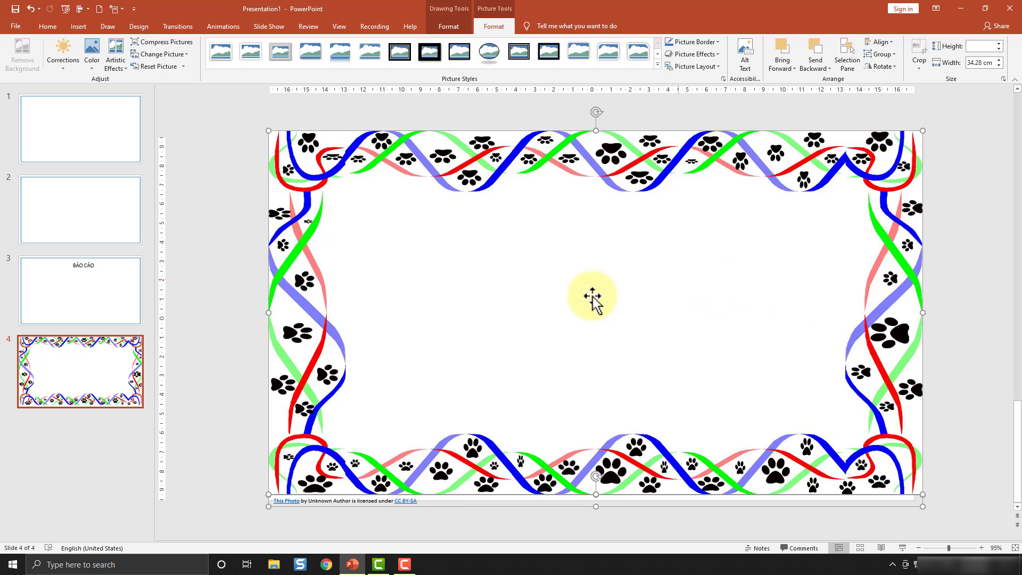
Duplicate slide 4 twice so slides 5 and 6 carry the same paw-print border.
right_click(105, 363)
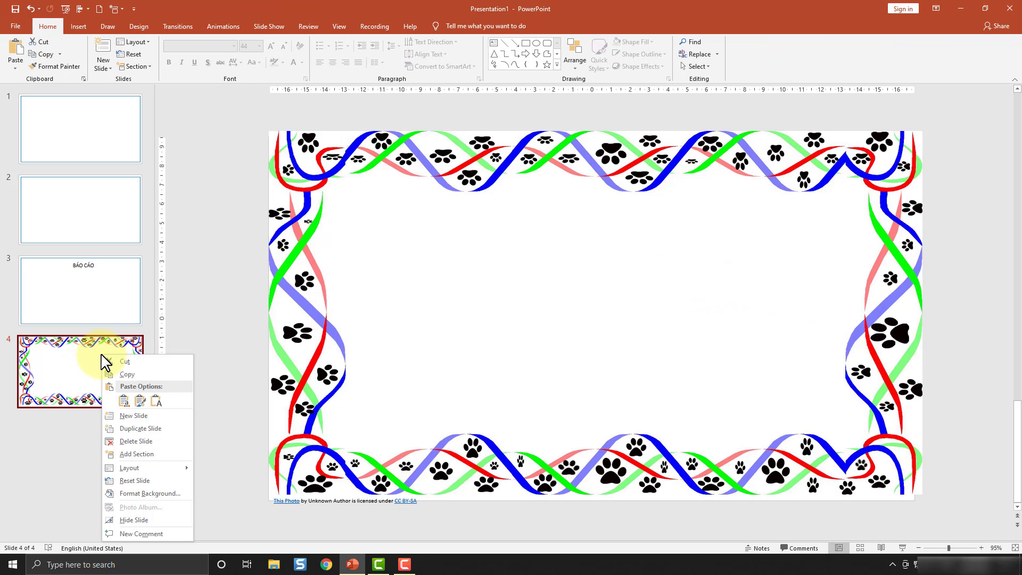
left_click(145, 428)
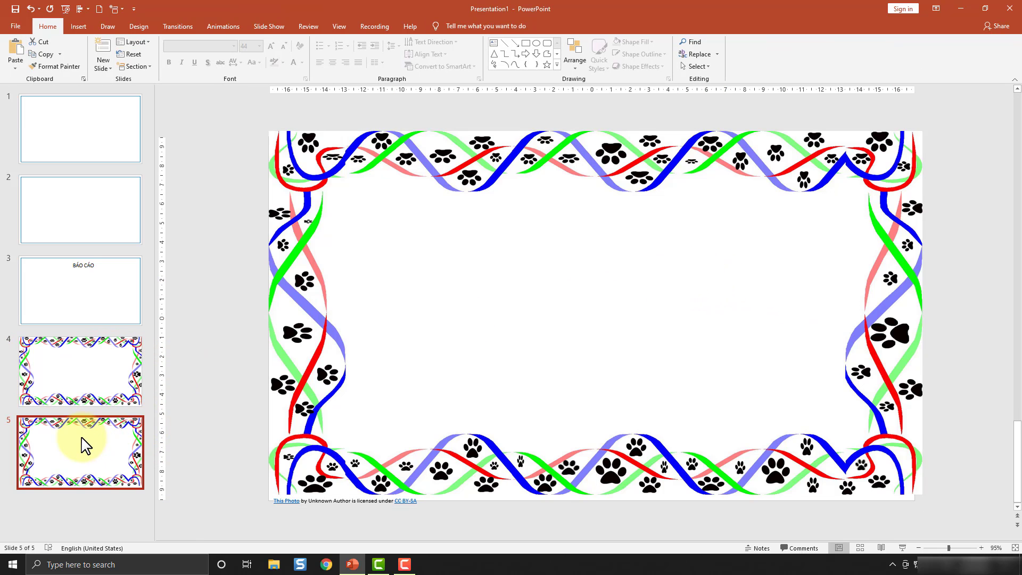
key("ctrl+d")
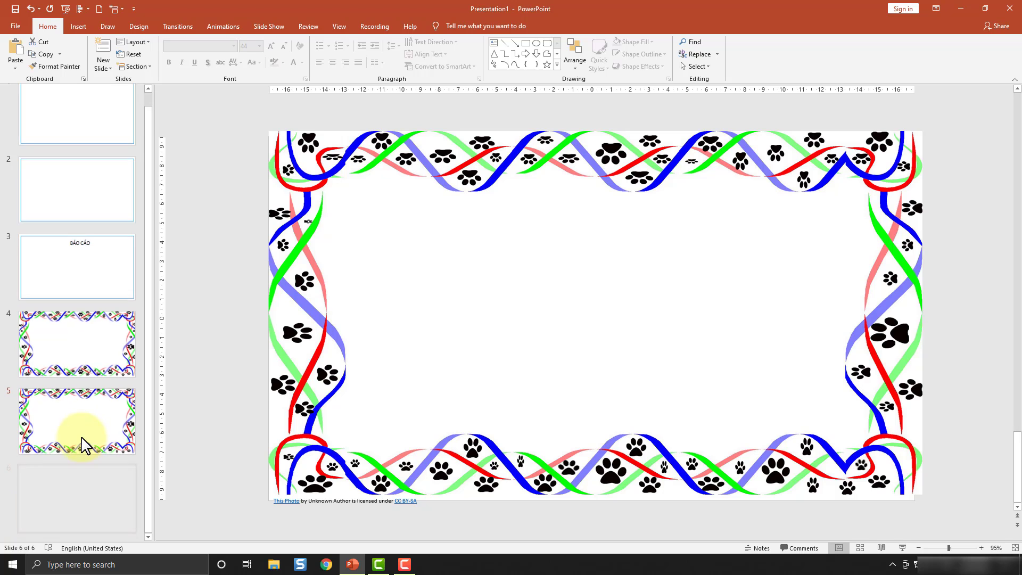
left_click(548, 290)
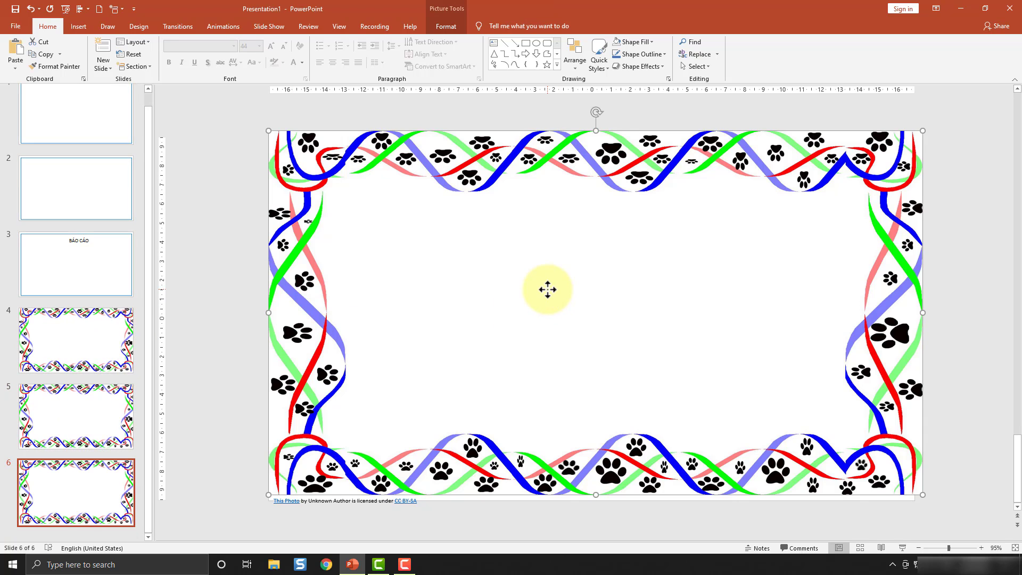
Add a text box near the frame's top reading 'BÁO CÁO THỰC TẬP TỐT NGHIỆP'.
left_click(494, 43)
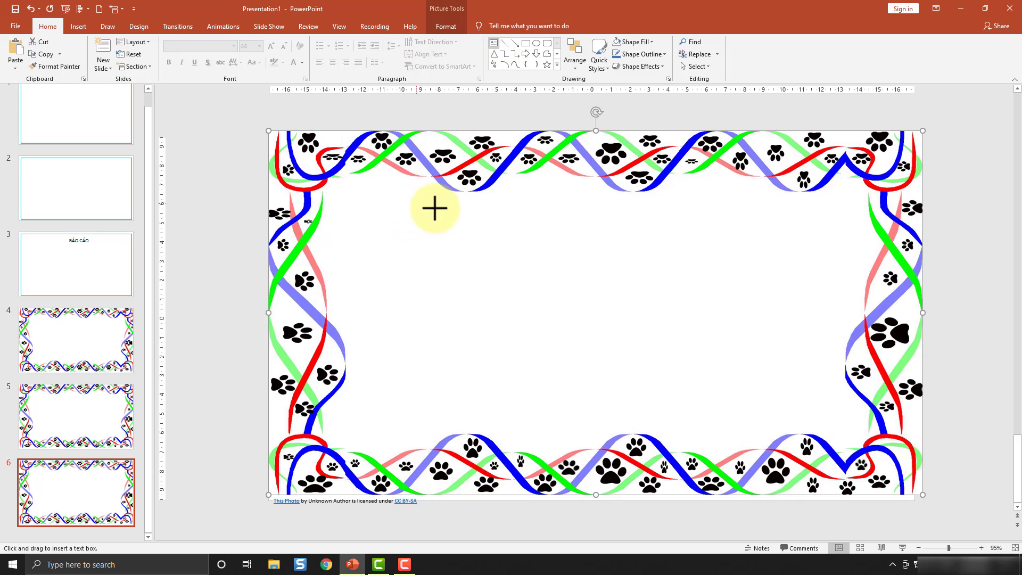
left_click_drag(419, 202, 738, 306)
type("BÁO CÁO THỰC TẬP TỐT NGHIỆP")
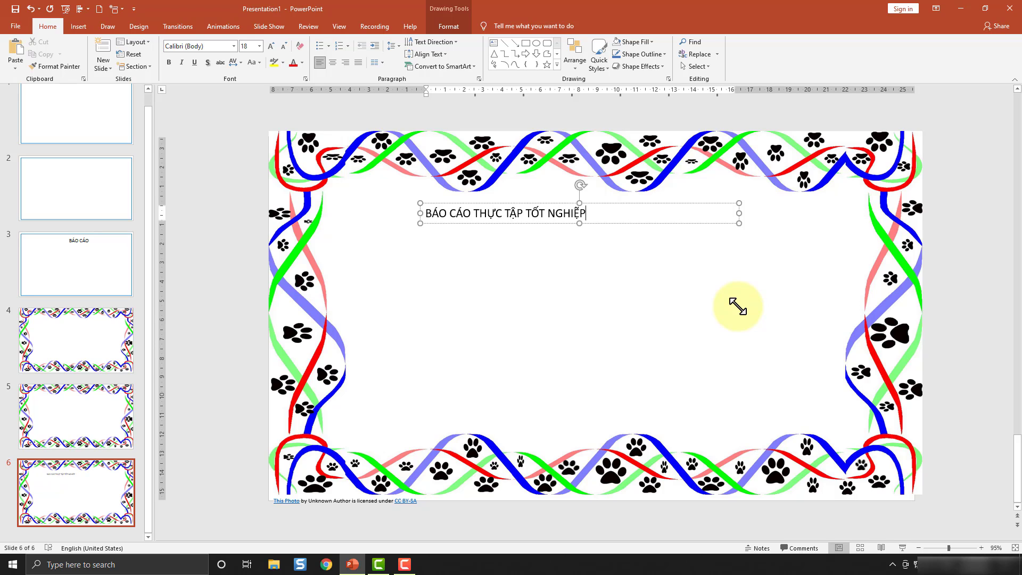
Format the title in Bree Serif 32 and widen its box to fit on one line.
left_click(557, 202)
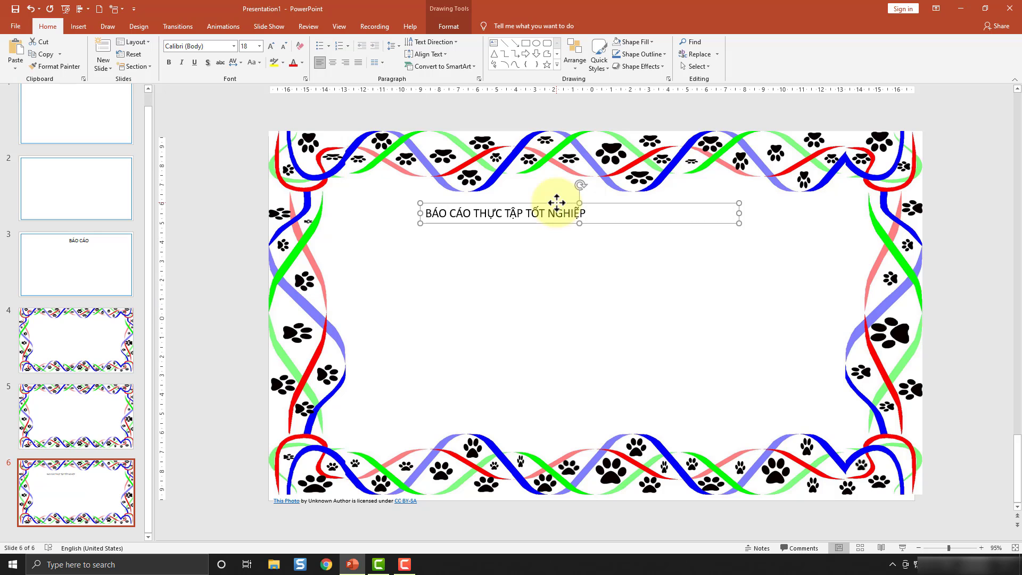
left_click(234, 46)
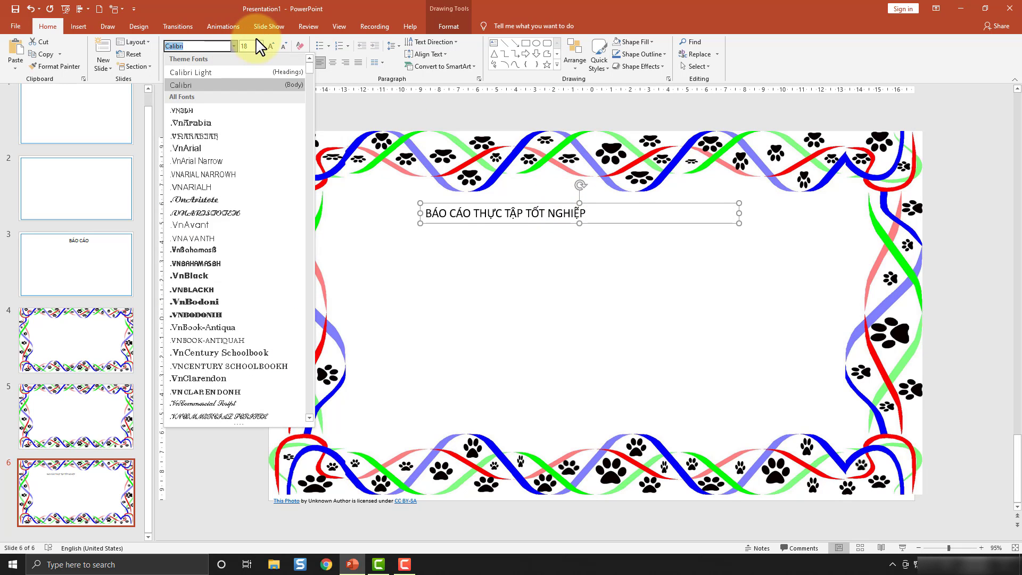
type("Bree Serif")
key("Return")
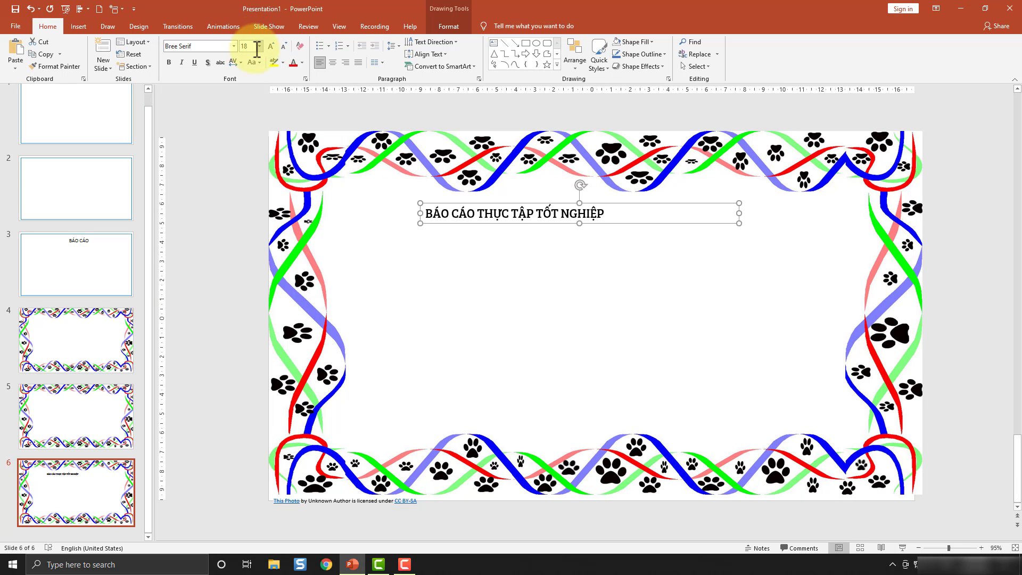
left_click(259, 46)
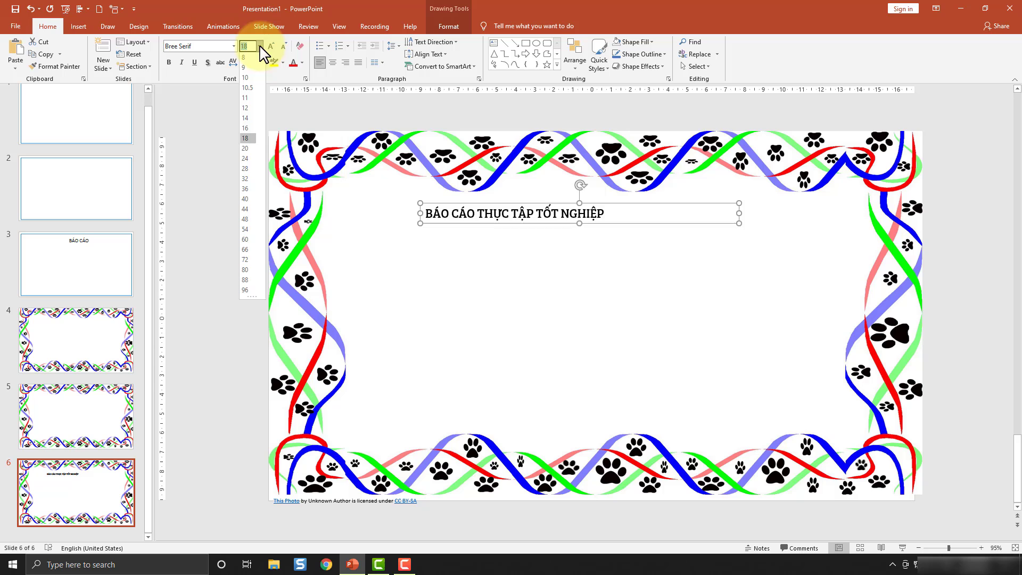
left_click(248, 180)
left_click_drag(737, 229, 806, 229)
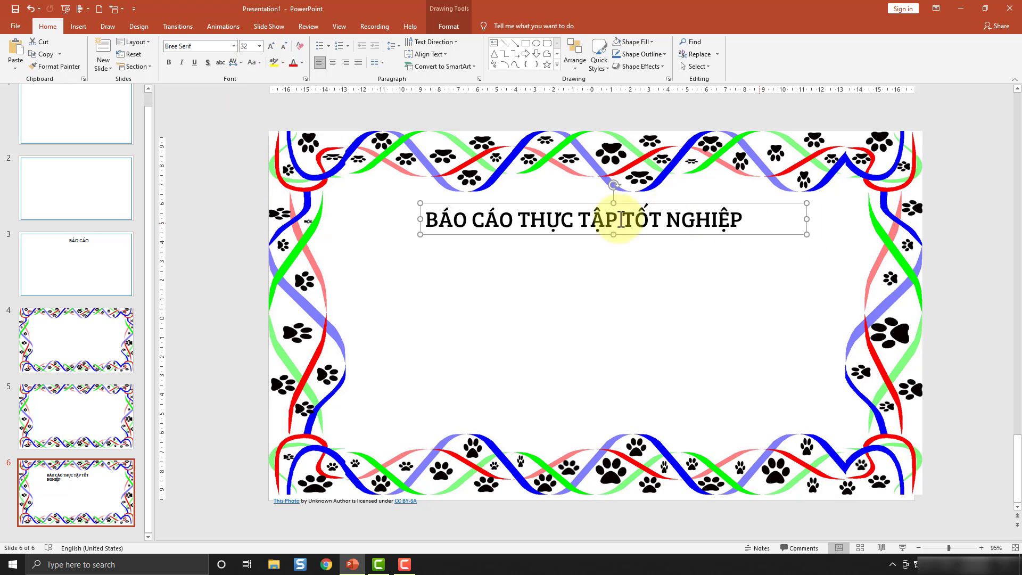
left_click(590, 287)
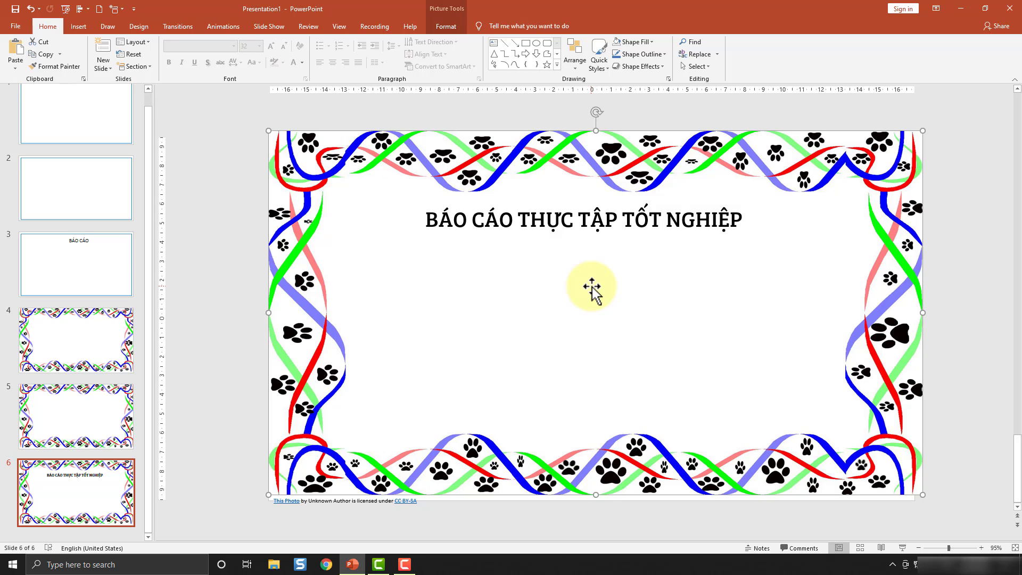